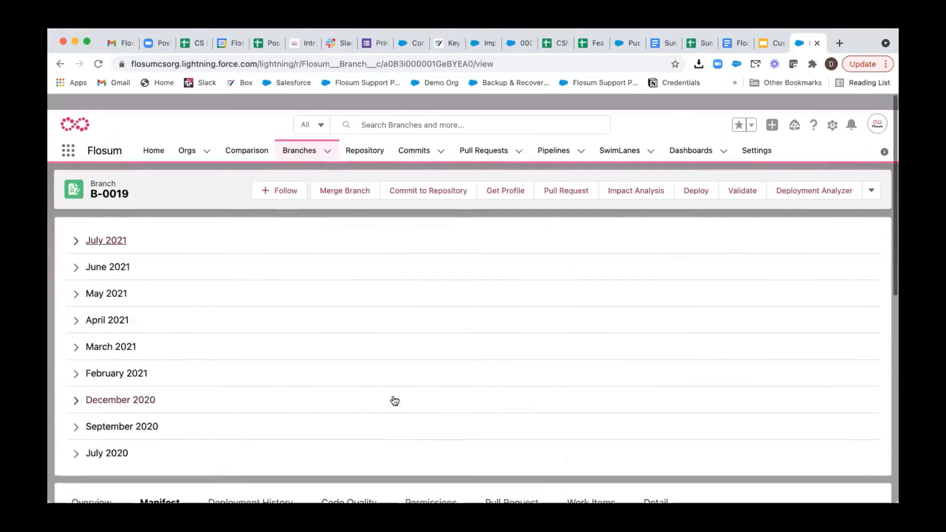
# Open branch B-0047 from the branch list and examine its recent activity and manifest components.
pyautogui.scroll(-1, 337, 439)
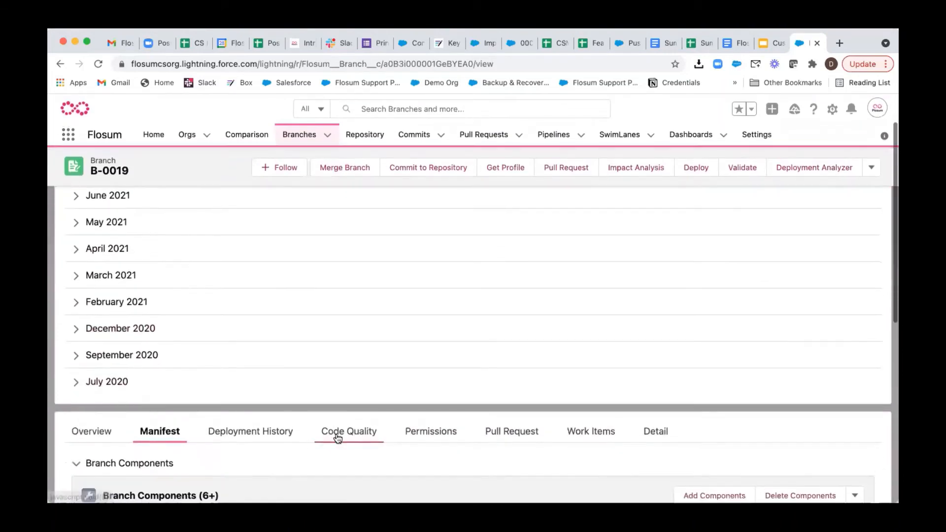
pyautogui.scroll(2, 338, 439)
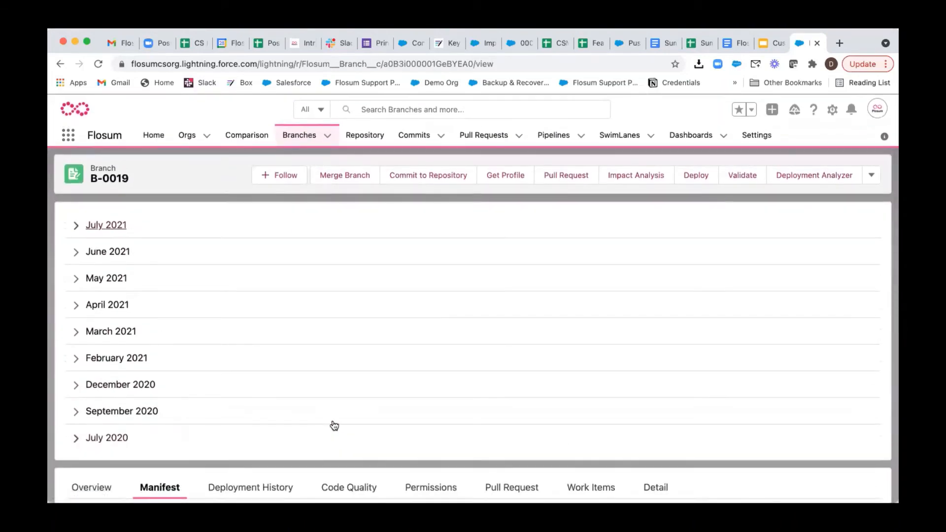
pyautogui.click(304, 137)
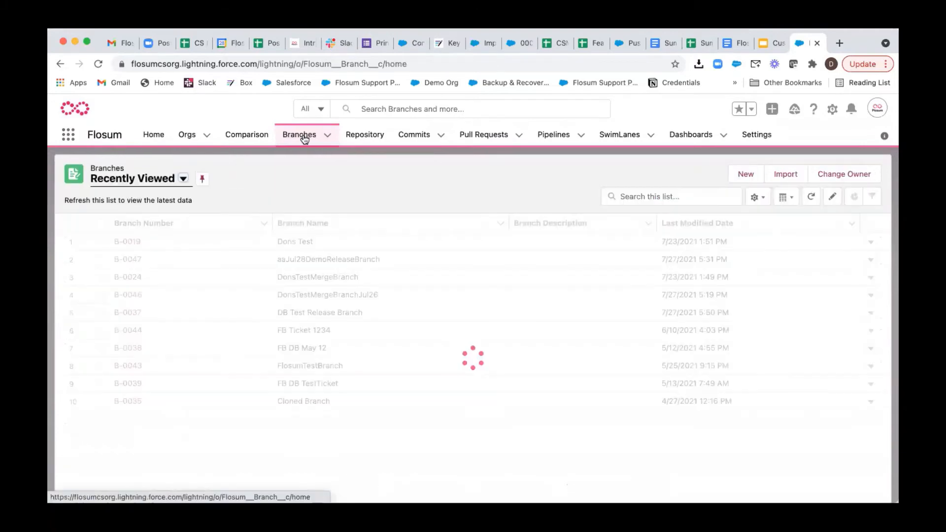
pyautogui.click(129, 259)
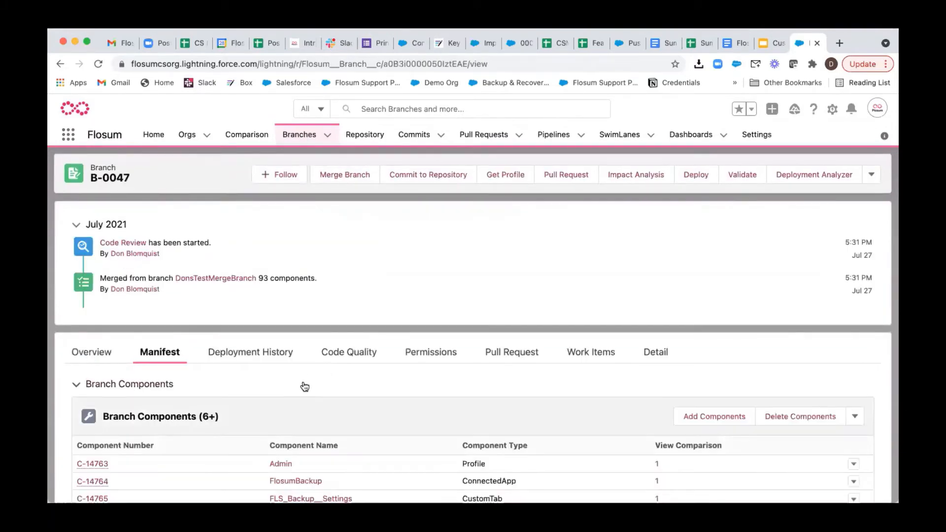
pyautogui.scroll(-5, 305, 387)
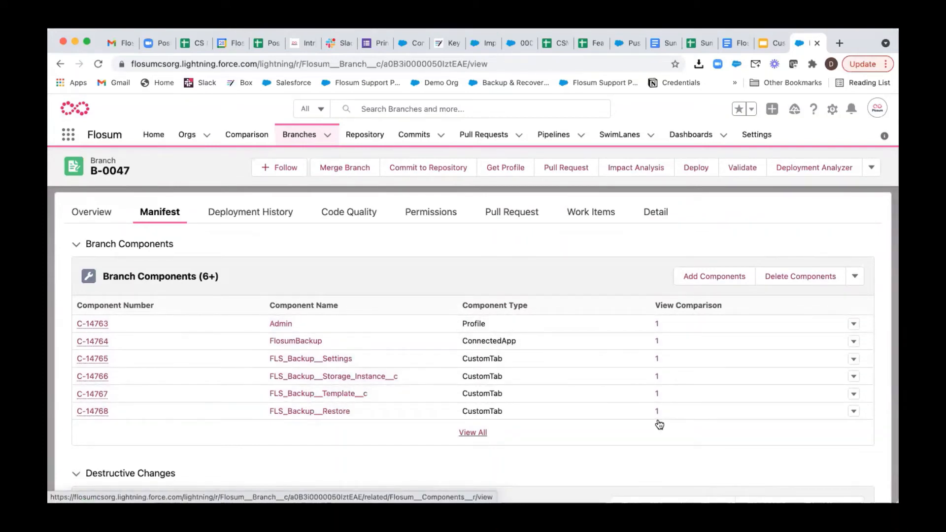
pyautogui.scroll(3, 640, 404)
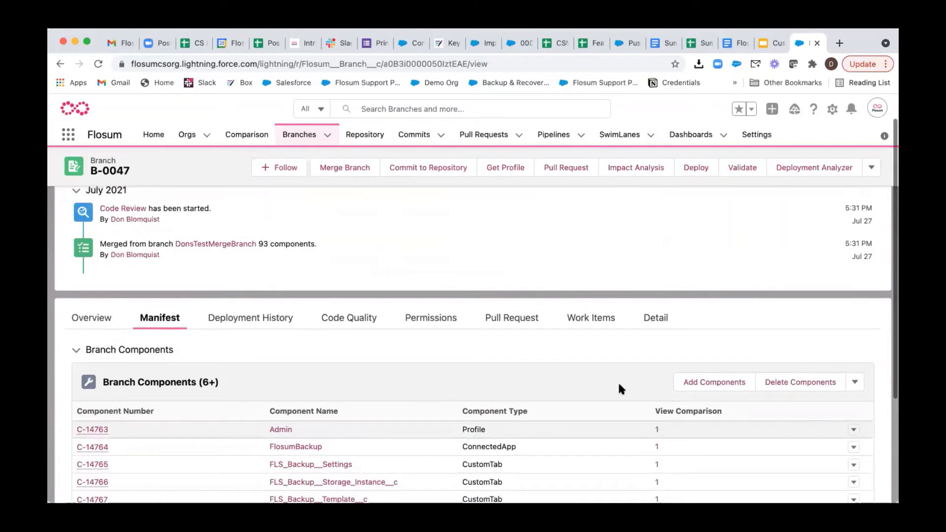
# Open branch B-0019, collapse its July 2021 activity and set up its merge into the existing branch aaJul28DemoReleaseBranch.
pyautogui.click(298, 135)
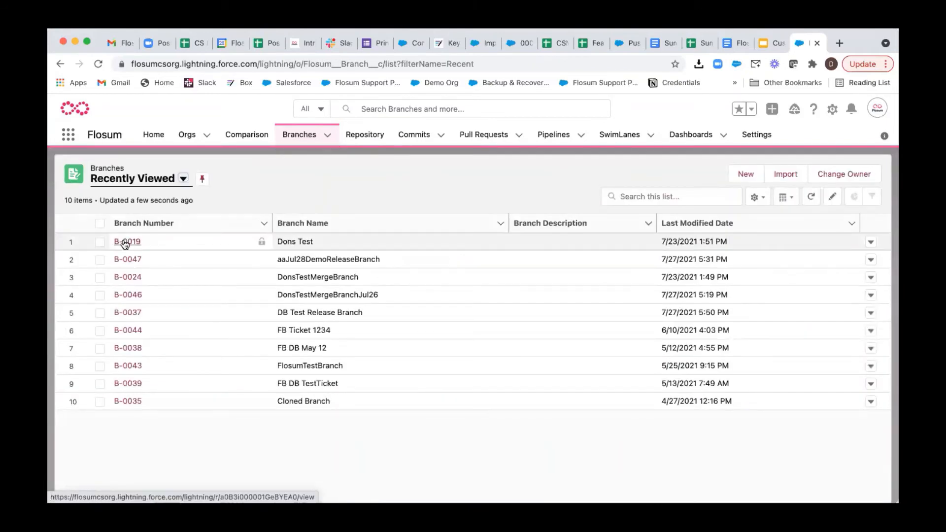
pyautogui.click(125, 242)
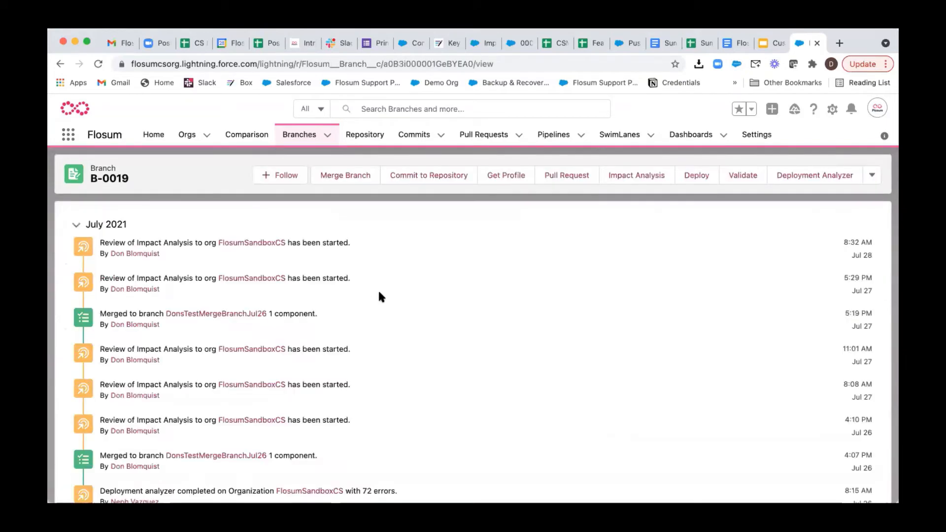
pyautogui.click(76, 227)
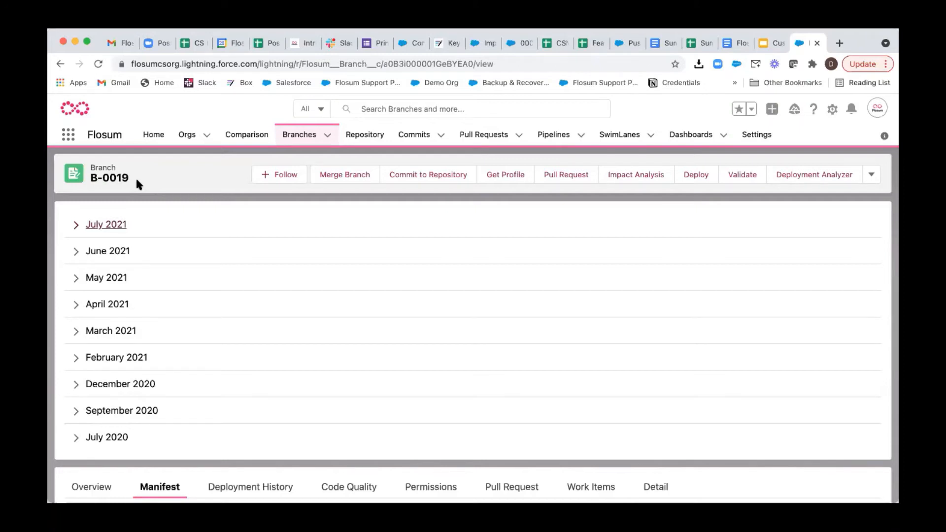
pyautogui.click(343, 176)
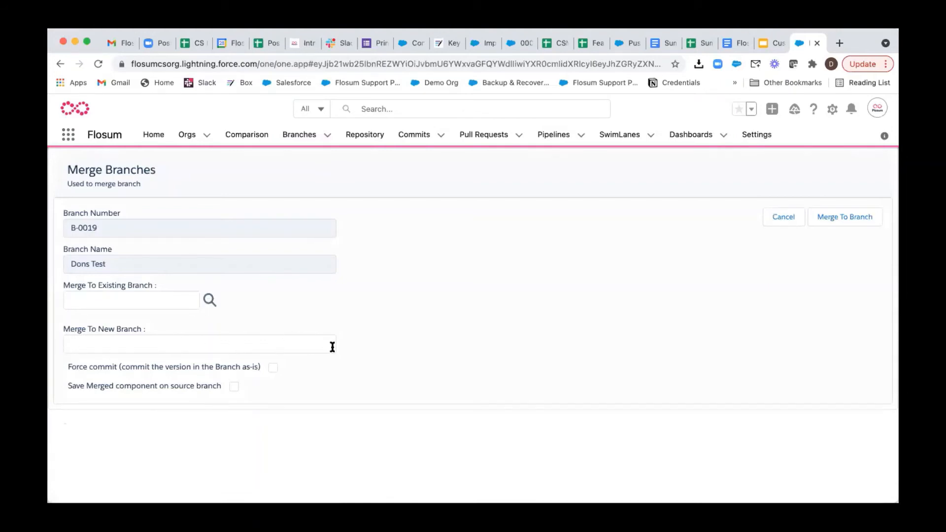
pyautogui.click(209, 300)
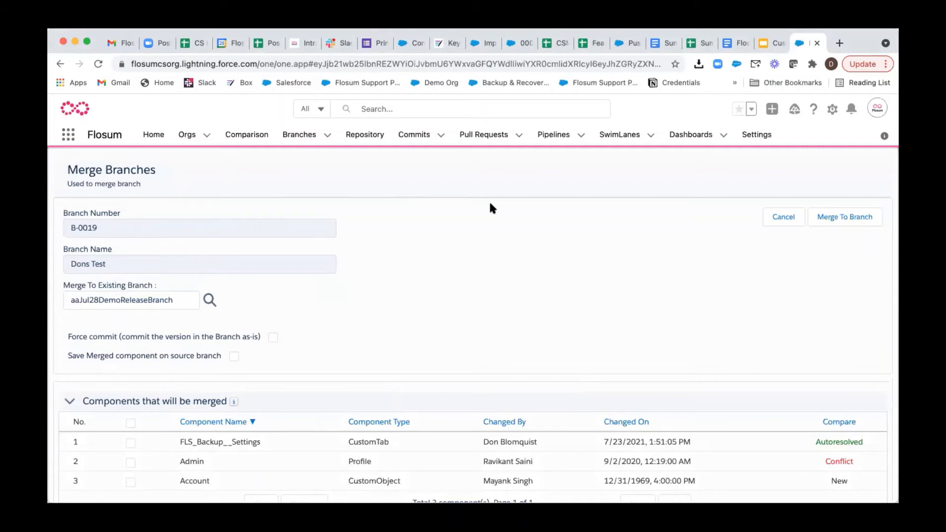
# Examine the merge's lists of components that will be merged, destructive changes and components that will not be merged.
pyautogui.scroll(-3, 491, 207)
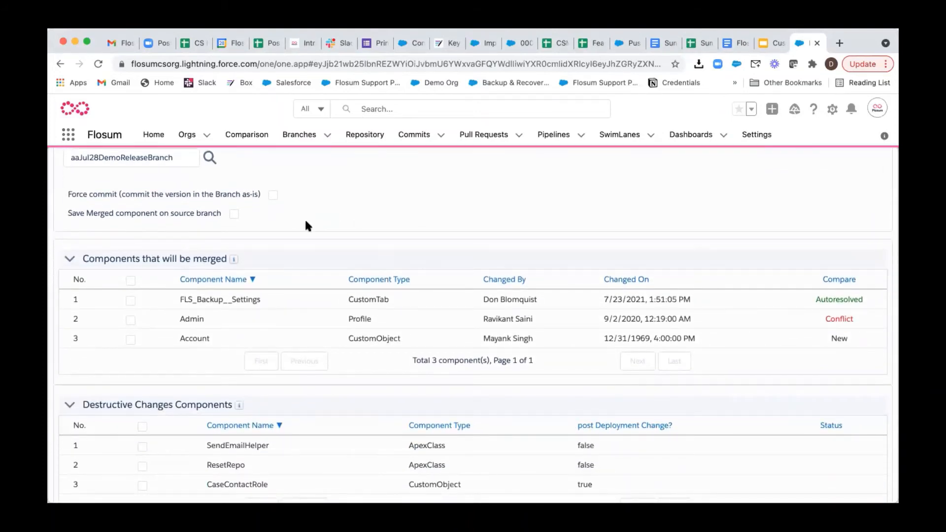
pyautogui.moveTo(235, 261)
pyautogui.scroll(-4, 674, 333)
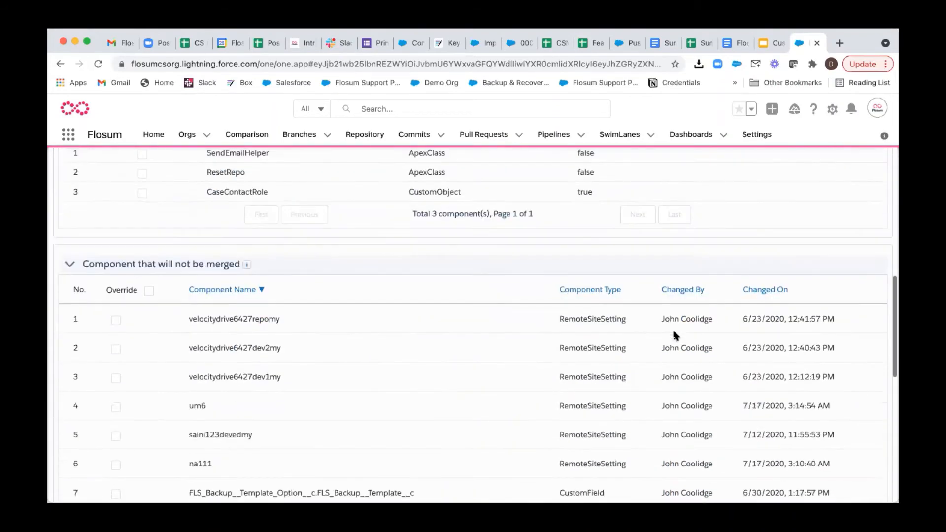
pyautogui.moveTo(247, 217)
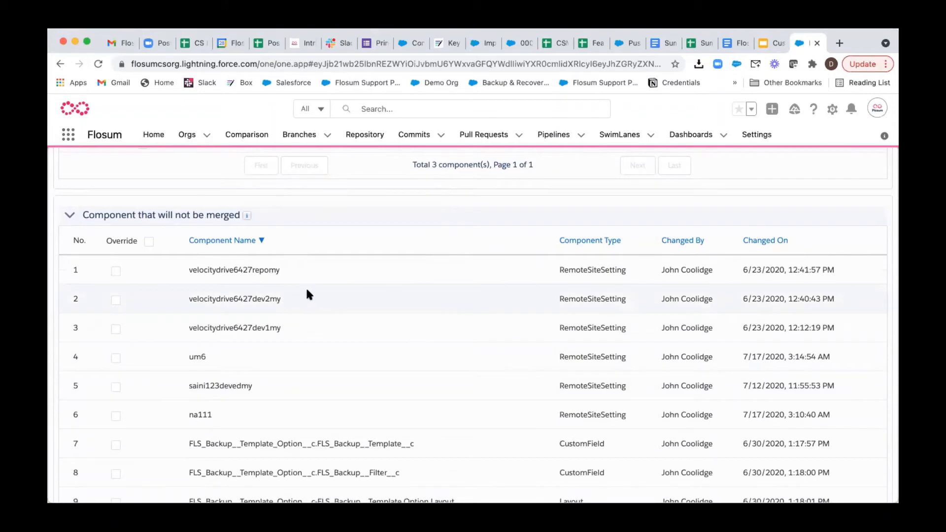
pyautogui.scroll(-8, 297, 364)
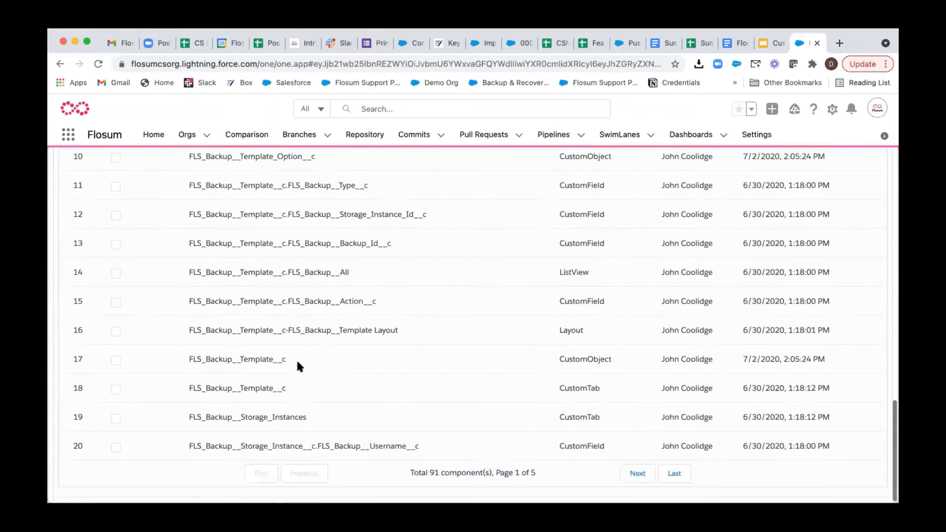
pyautogui.scroll(10, 297, 363)
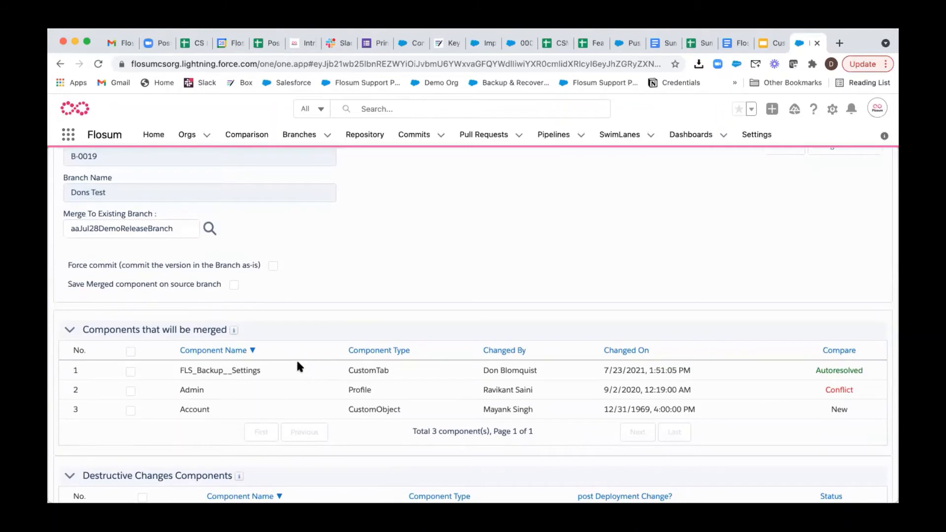
pyautogui.scroll(2, 297, 362)
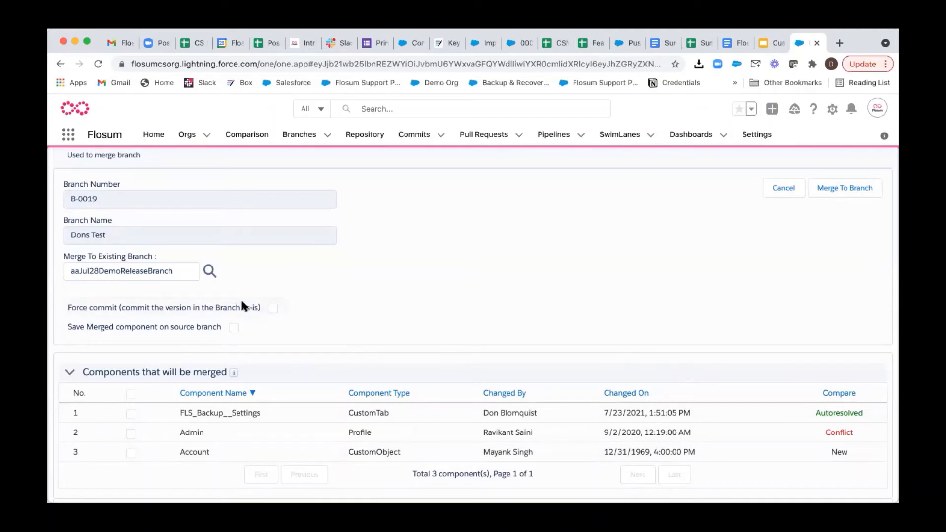
# Try the Force commit option, leave it off, and open the comparison of the FLS_Backup__Settings custom tab.
pyautogui.click(272, 308)
pyautogui.click(273, 309)
pyautogui.scroll(-1, 643, 312)
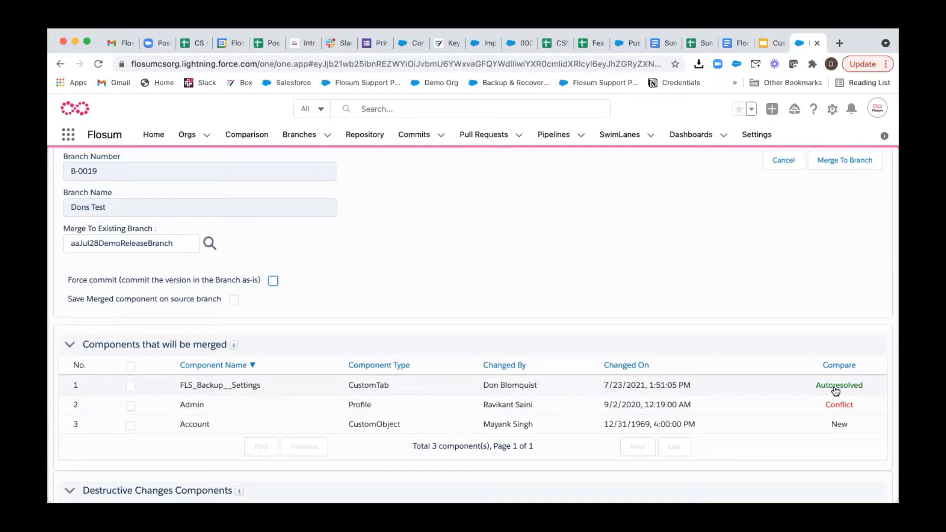
pyautogui.click(835, 388)
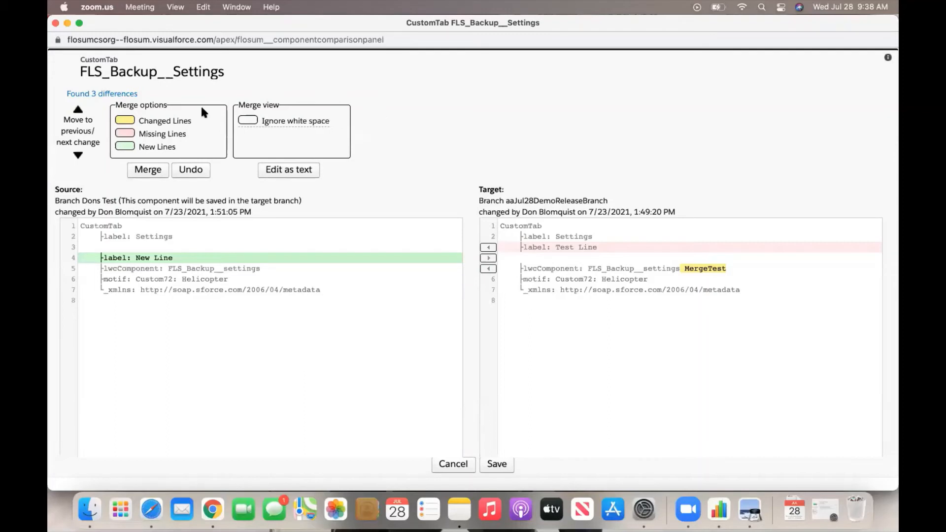
# Try different merge options, merge only the missing lines into the source version, and undo that merge.
pyautogui.click(129, 126)
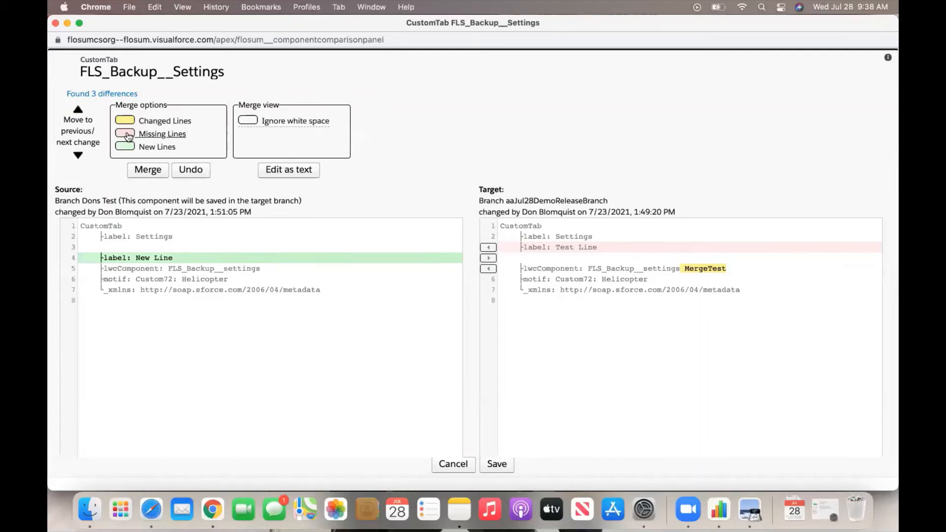
pyautogui.click(126, 133)
pyautogui.click(125, 147)
pyautogui.click(125, 122)
pyautogui.click(127, 121)
pyautogui.click(125, 133)
pyautogui.click(145, 171)
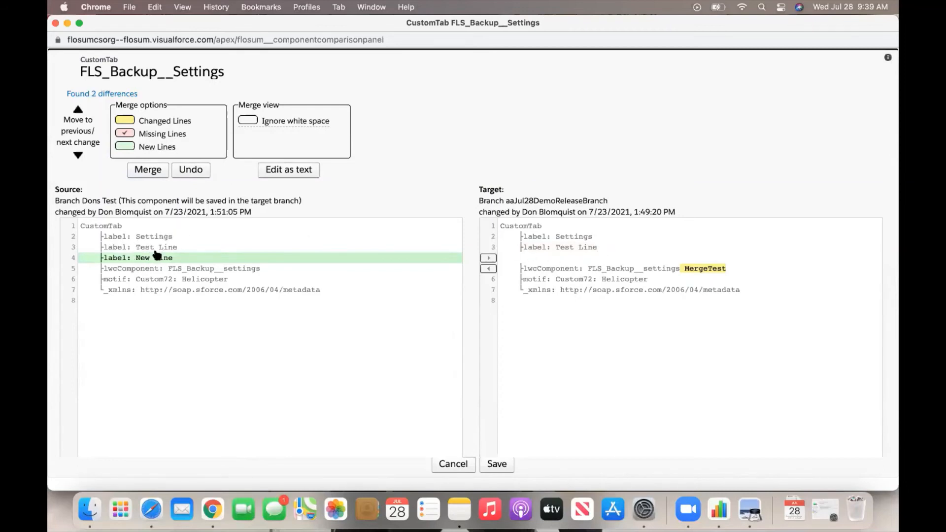
pyautogui.click(188, 170)
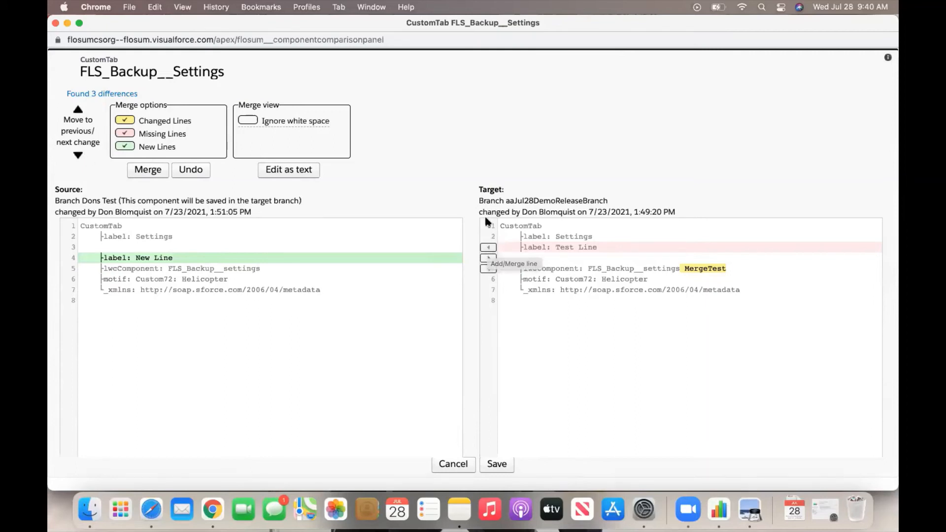
# Try the line-level merges for Test Line, New Line and MergeTest one at a time, undoing each.
pyautogui.click(488, 250)
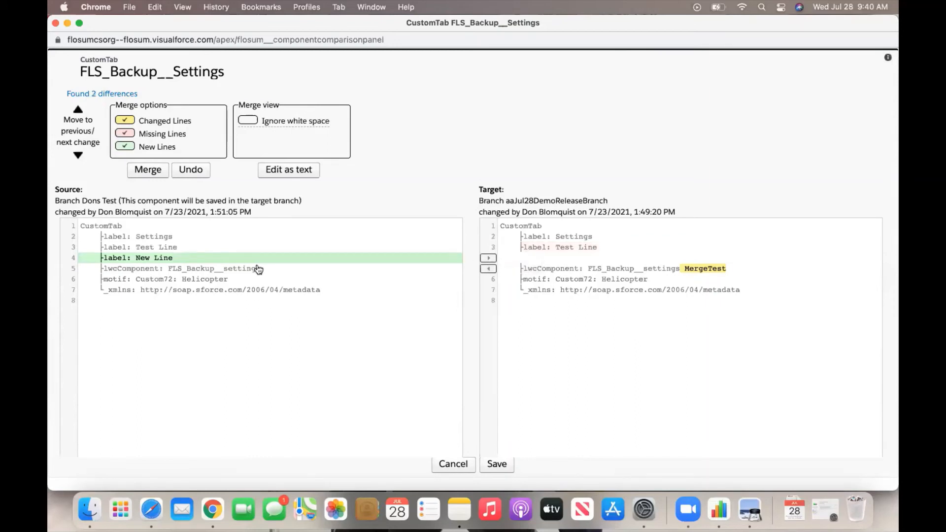
pyautogui.click(192, 170)
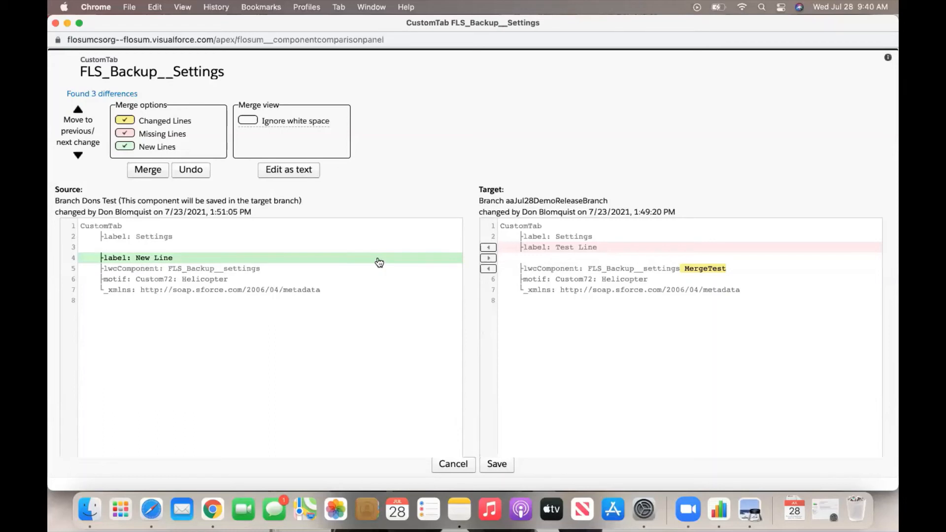
pyautogui.click(489, 260)
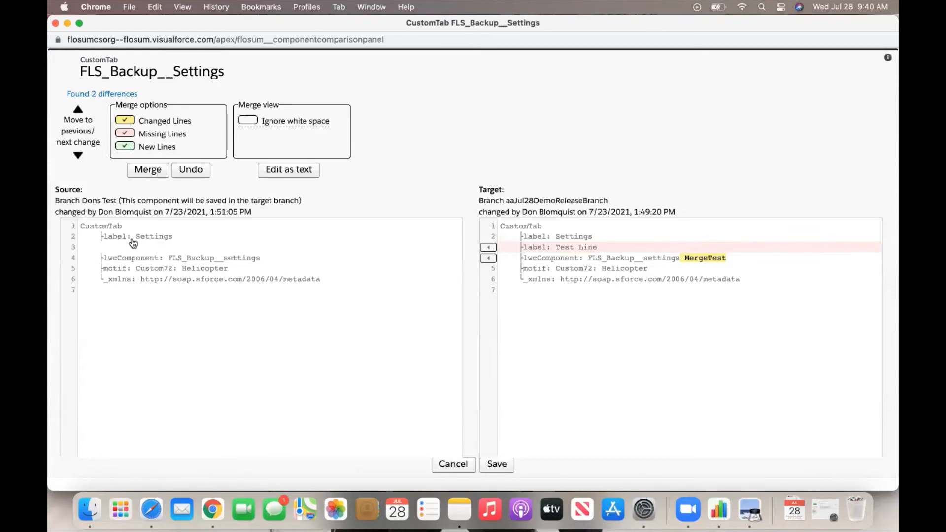
pyautogui.click(189, 171)
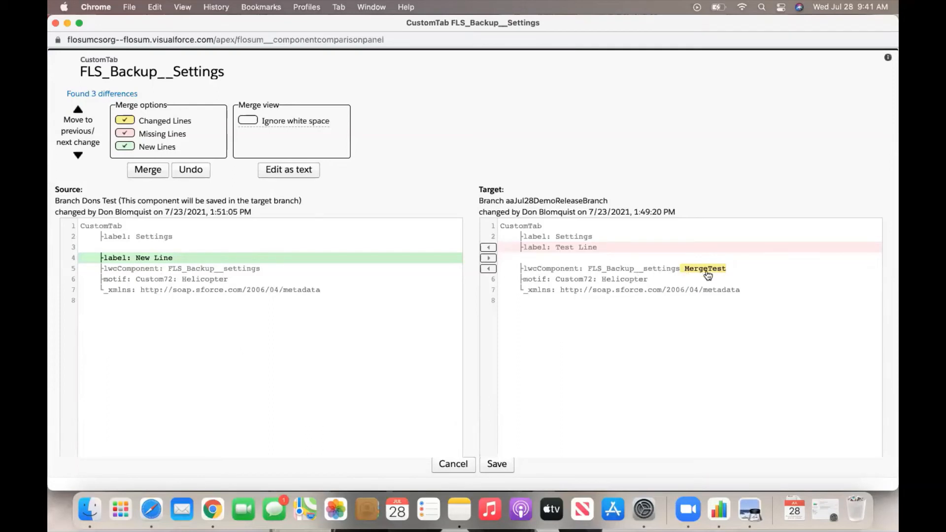
pyautogui.click(489, 269)
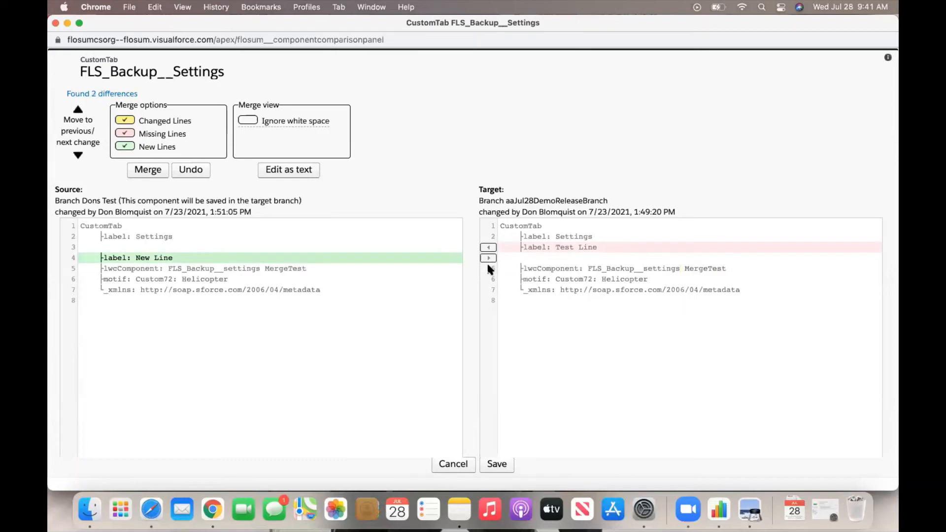
pyautogui.click(197, 174)
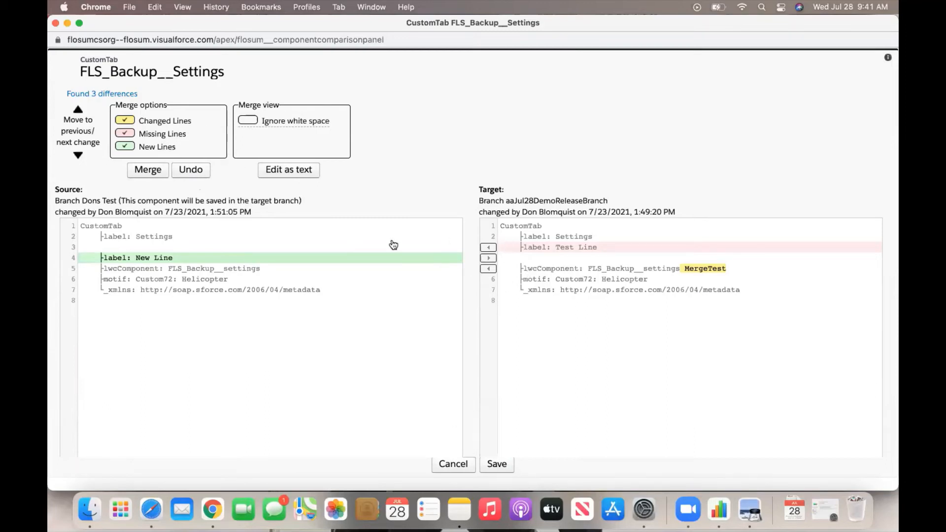
# Try editing the source's lwcComponent line as text, remove the added text and return to the tree view.
pyautogui.click(290, 170)
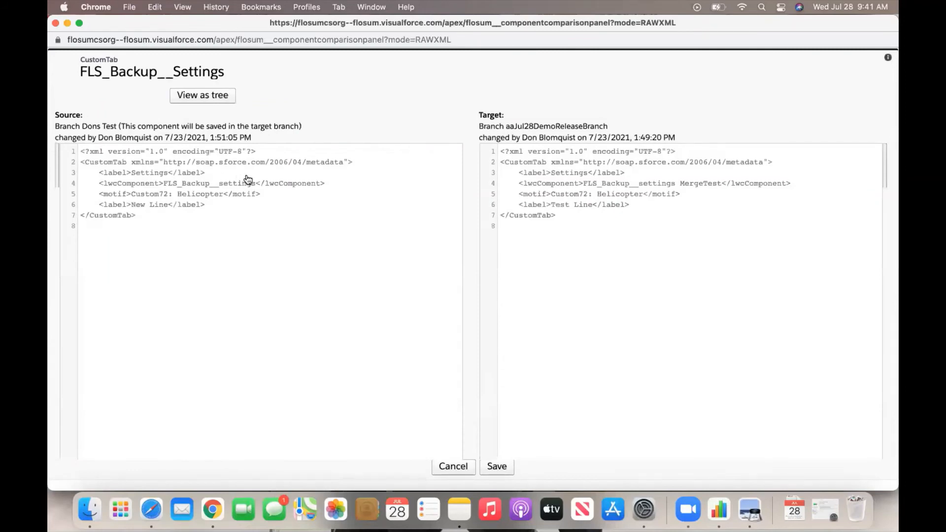
pyautogui.click(255, 185)
pyautogui.write('teste')
pyautogui.press('BackSpace')
pyautogui.press('BackSpace')
pyautogui.press('BackSpace')
pyautogui.press('BackSpace')
pyautogui.press('BackSpace')
pyautogui.press('BackSpace')
pyautogui.click(202, 98)
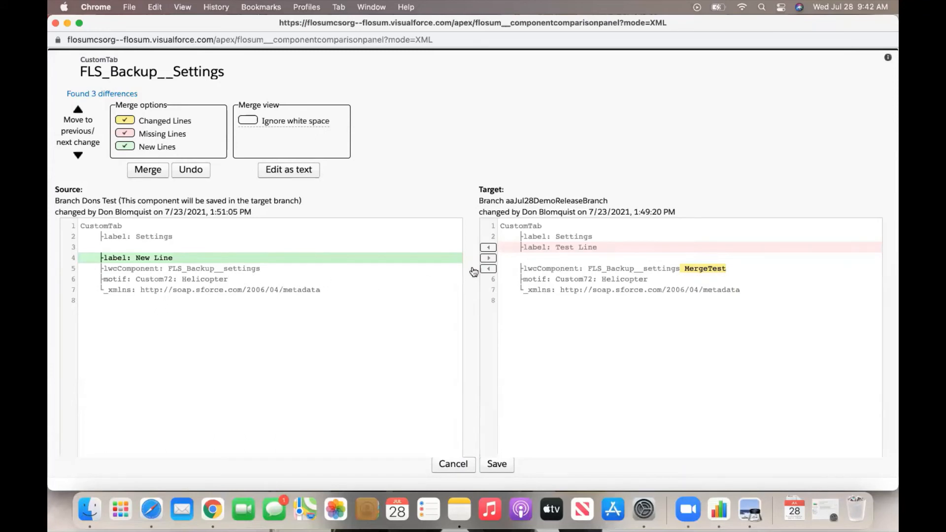
# Merge the target's MergeTest change into the source's lwcComponent line and save the FLS_Backup__Settings comparison.
pyautogui.click(489, 269)
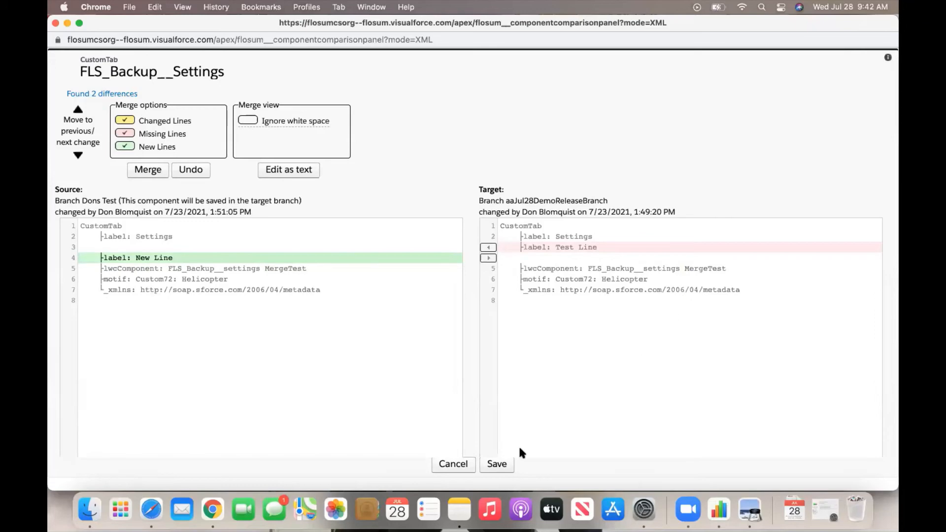
pyautogui.click(496, 465)
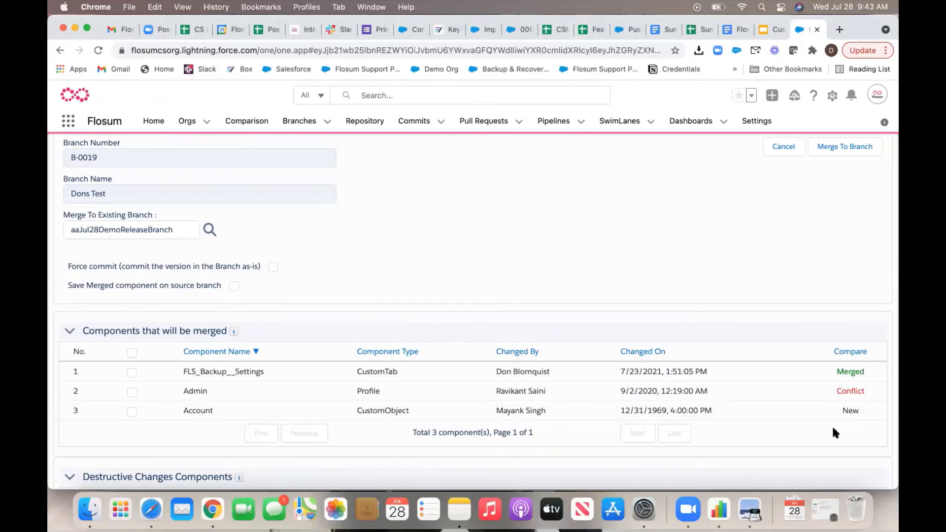
# Review the components to merge and try to run the merge to aaJul28DemoReleaseBranch with no component selected.
pyautogui.scroll(-3, 685, 309)
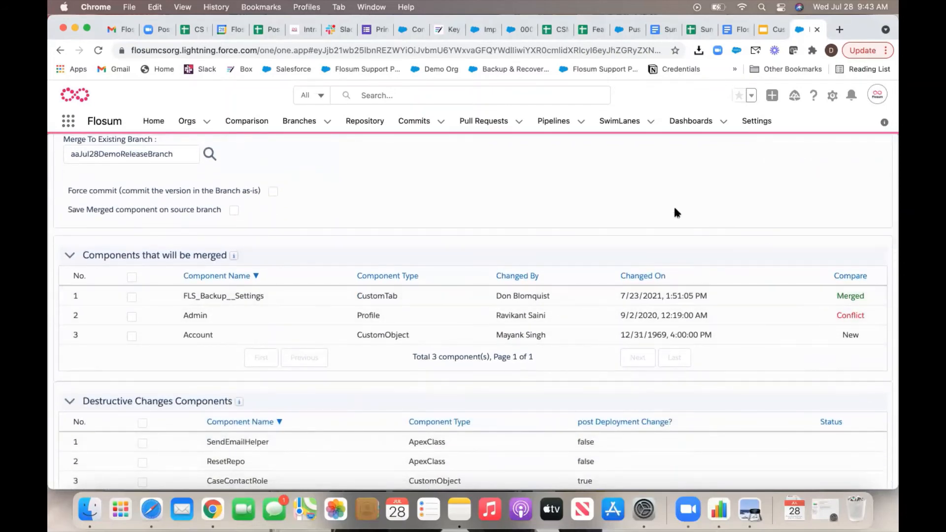
pyautogui.scroll(5, 674, 209)
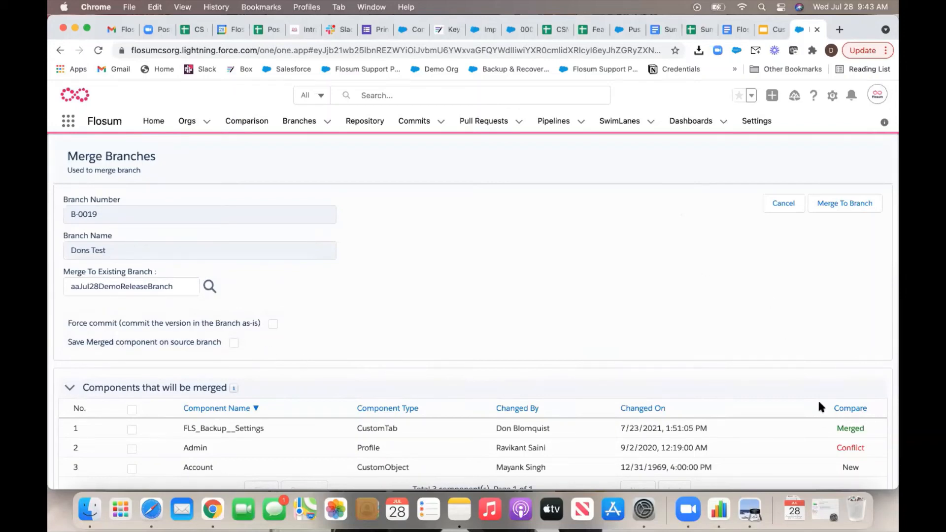
pyautogui.click(834, 207)
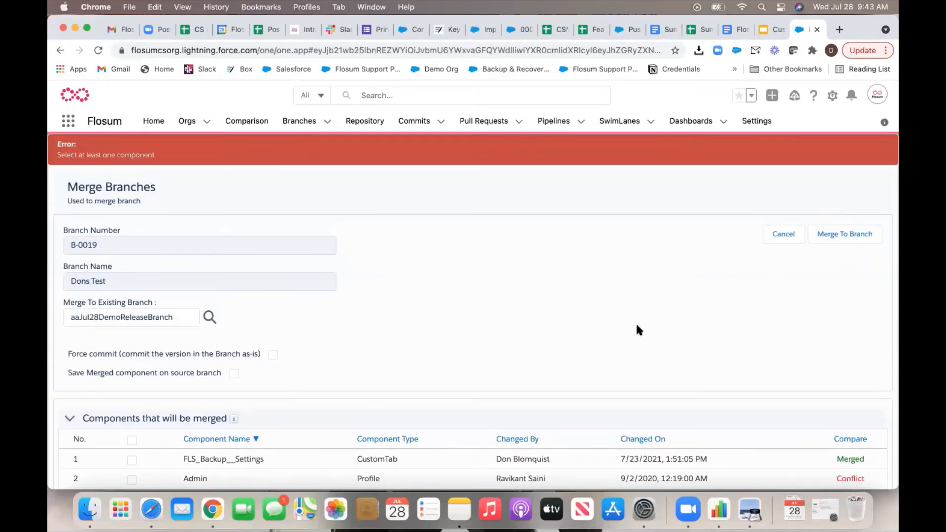
# Select the FLS_Backup__Settings component and merge it into aaJul28DemoReleaseBranch.
pyautogui.scroll(-3, 604, 322)
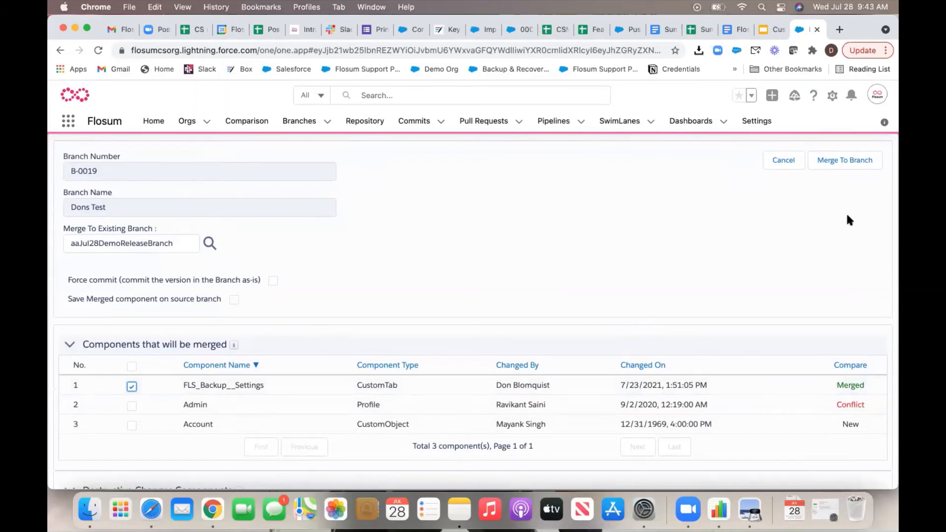
pyautogui.click(837, 164)
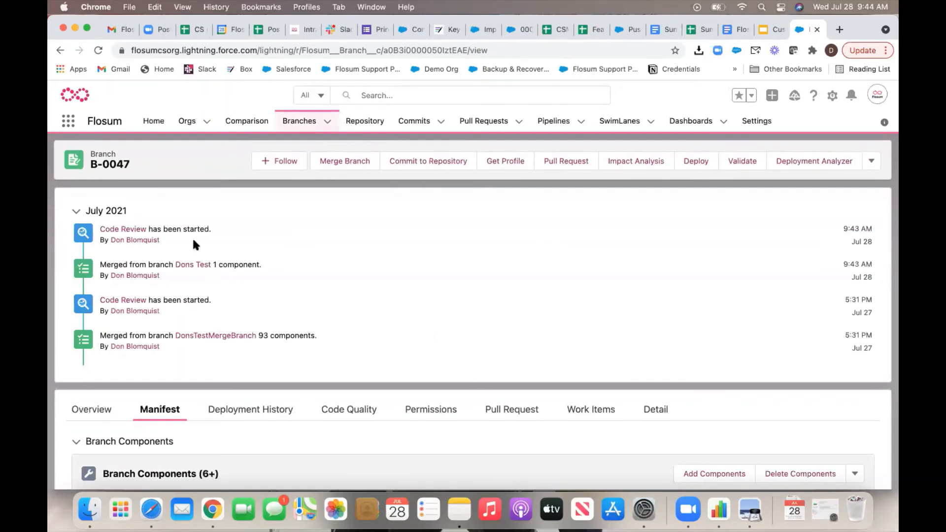
# Compare versions 2 and 1 of FLS_Backup__Settings from its component history in branch B-0047, and return to the component record.
pyautogui.click(86, 213)
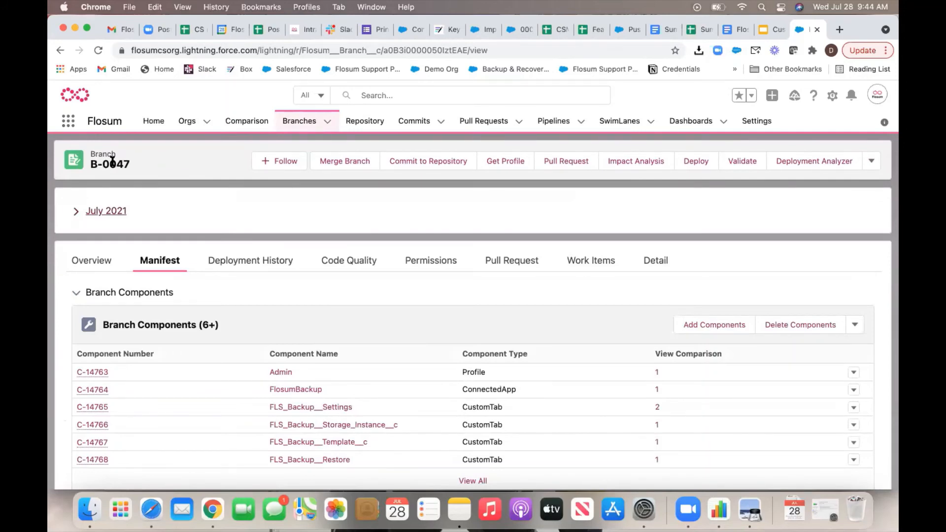
pyautogui.scroll(-3, 112, 162)
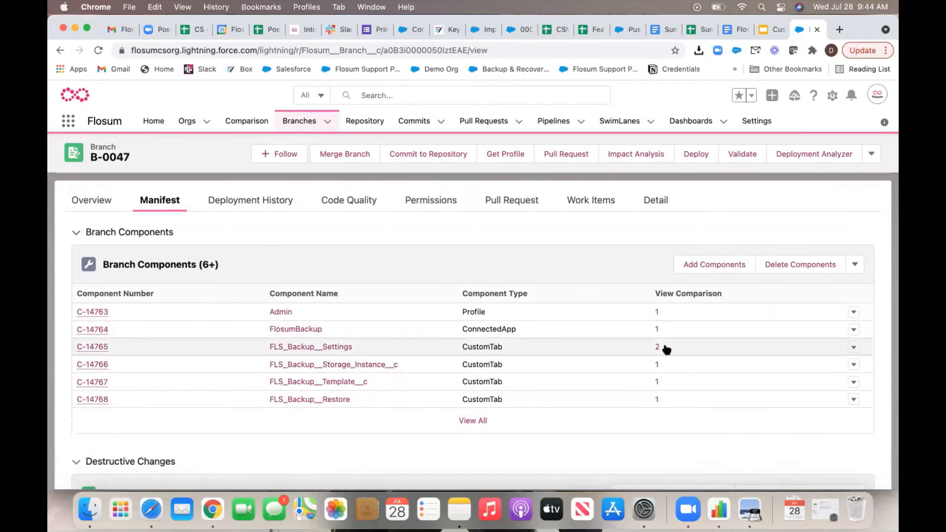
pyautogui.click(94, 347)
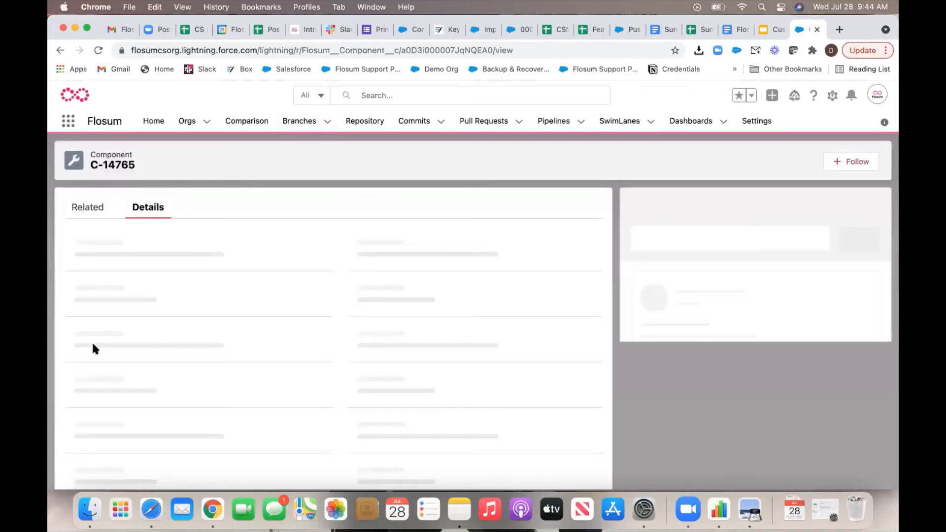
pyautogui.click(93, 212)
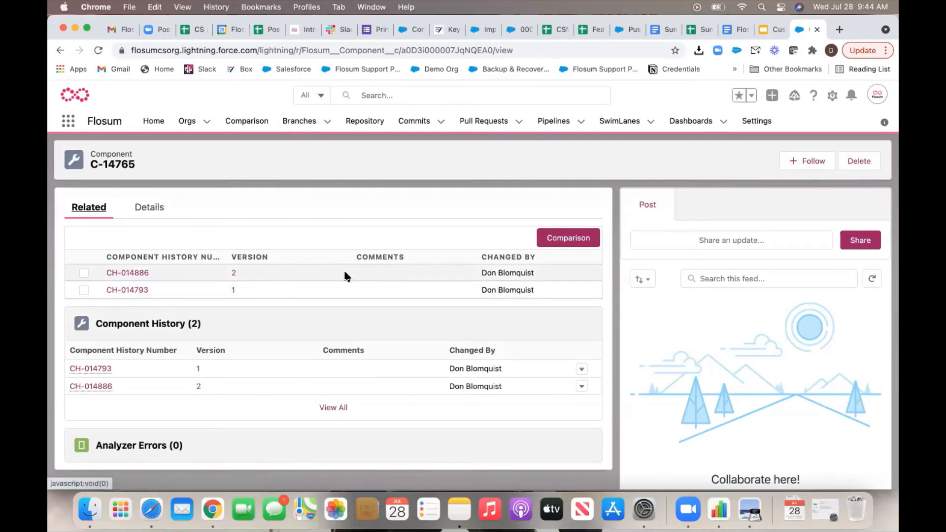
pyautogui.click(84, 274)
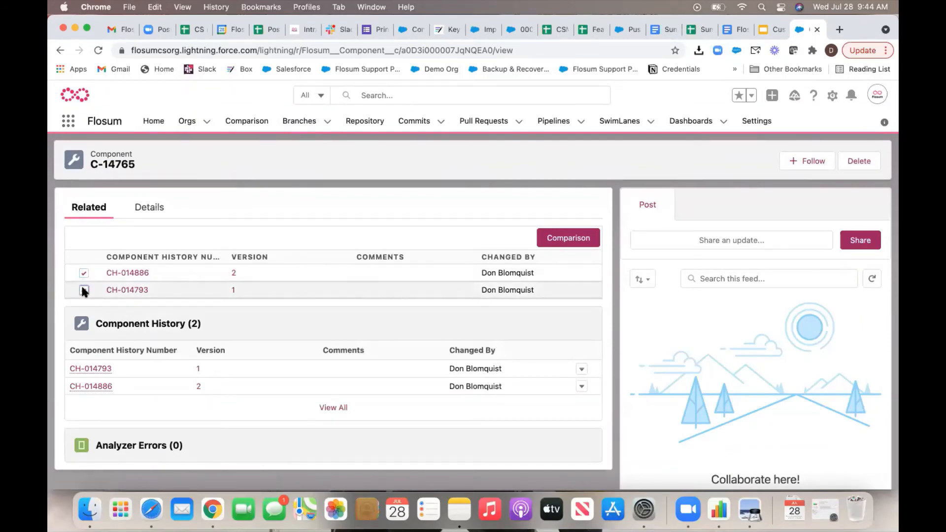
pyautogui.click(83, 290)
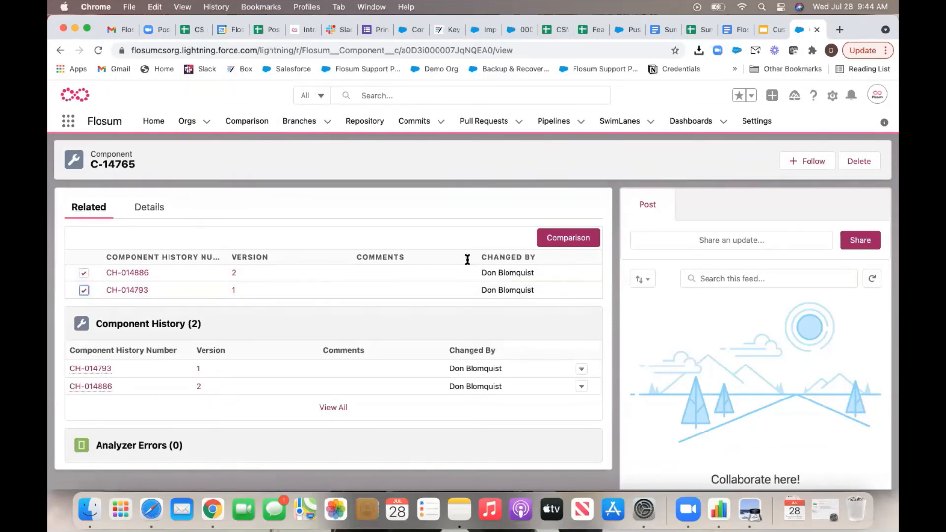
pyautogui.click(576, 241)
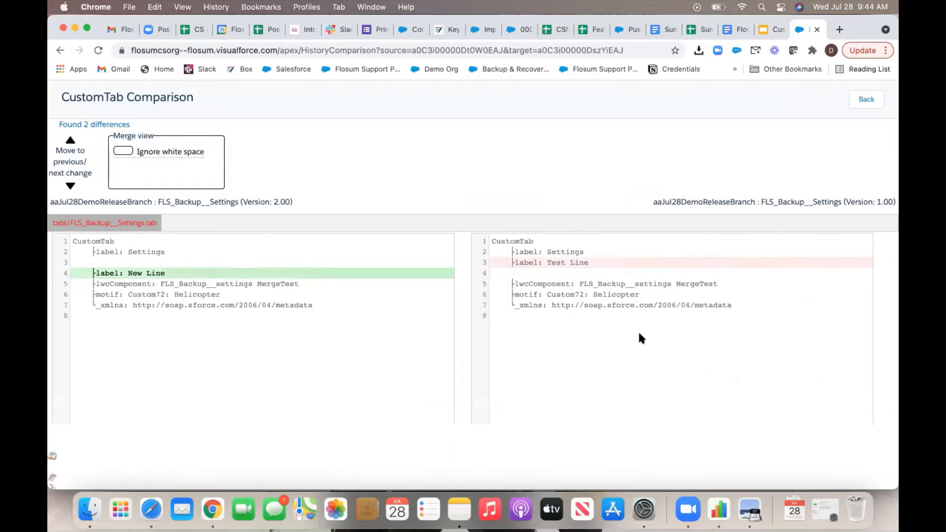
pyautogui.click(862, 99)
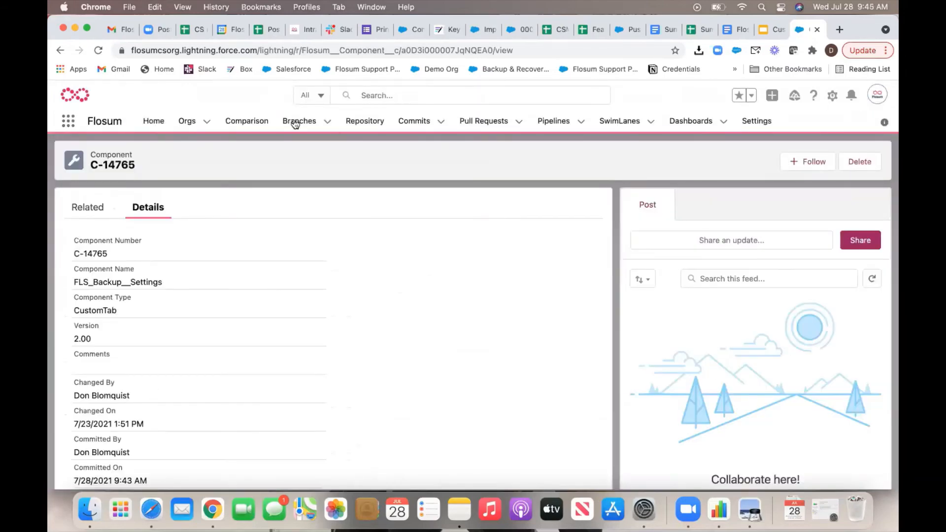
# Open branch B-0019 and run an impact analysis against the FlosumSandboxCS organization with all components shown.
pyautogui.click(294, 123)
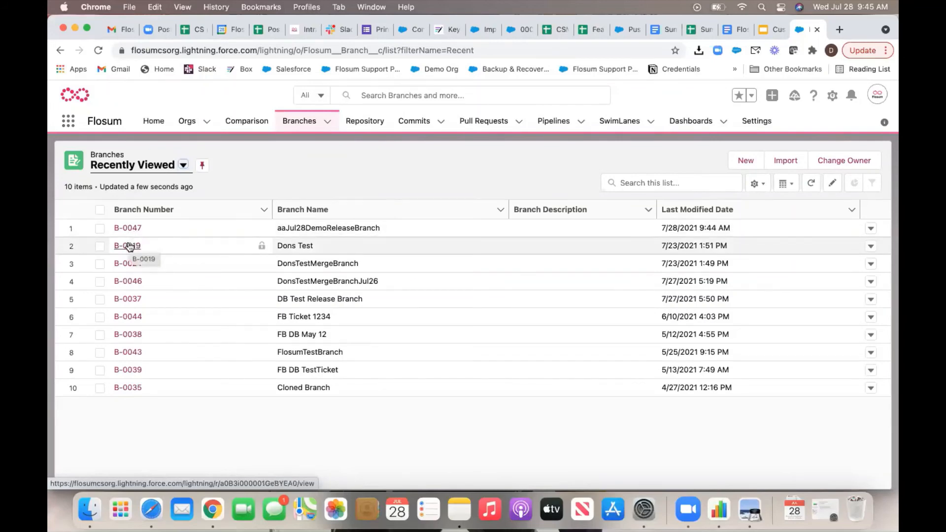
pyautogui.click(129, 246)
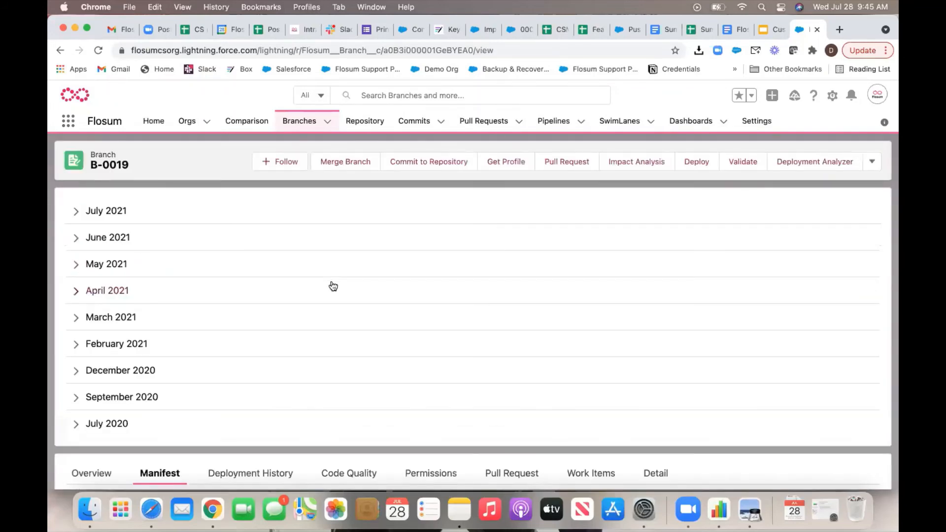
pyautogui.click(76, 213)
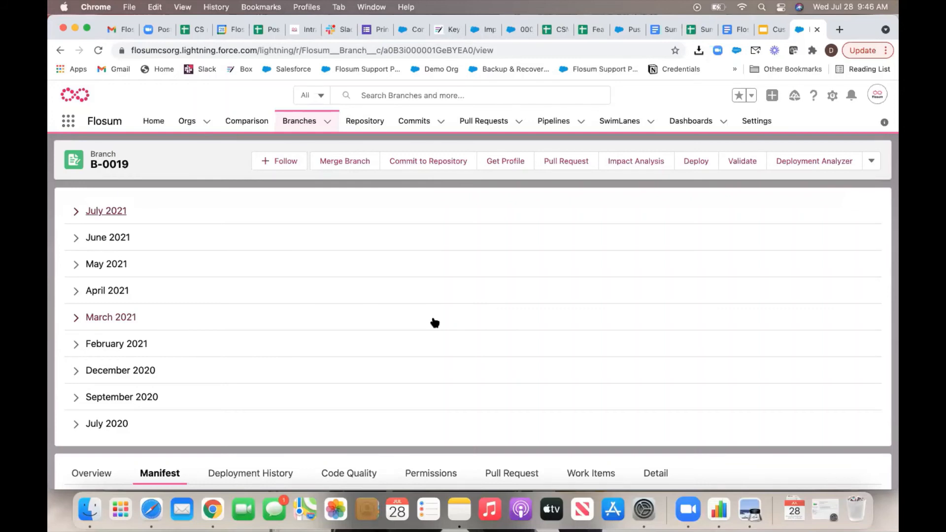
pyautogui.click(634, 164)
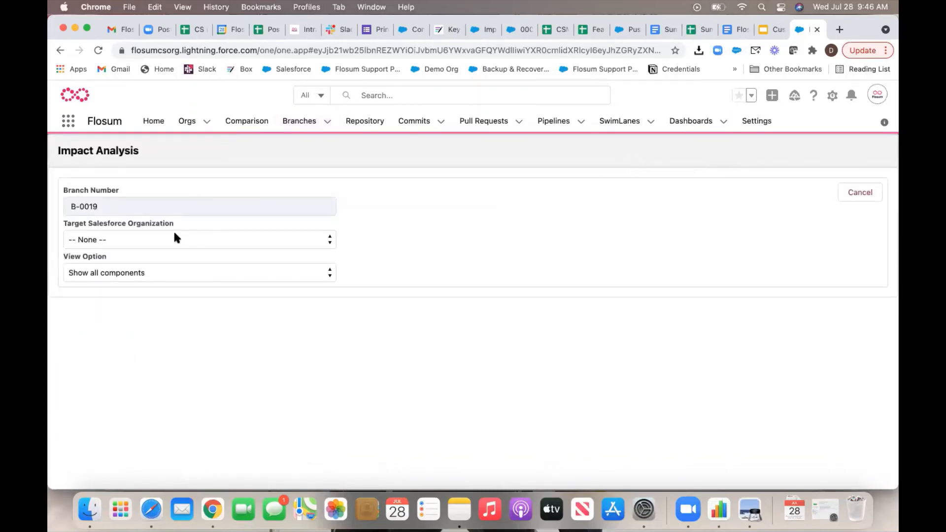
pyautogui.click(163, 240)
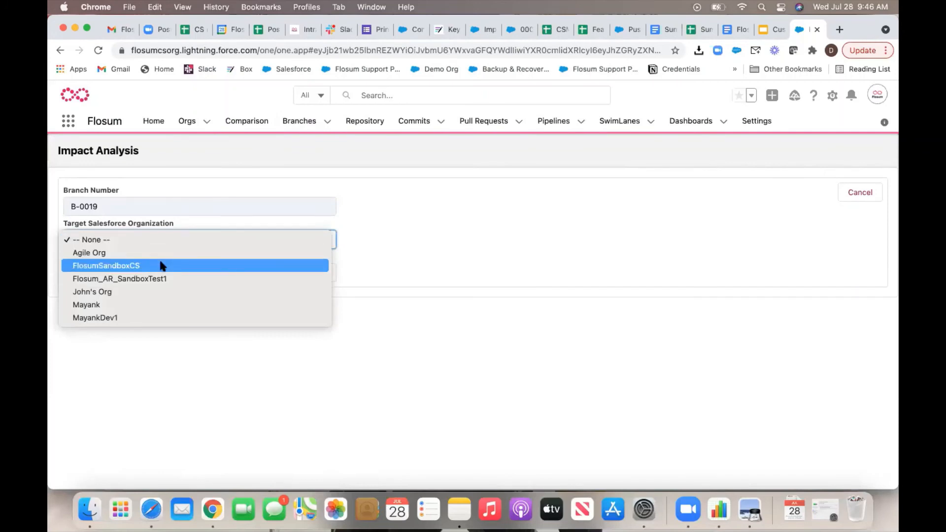
pyautogui.click(161, 266)
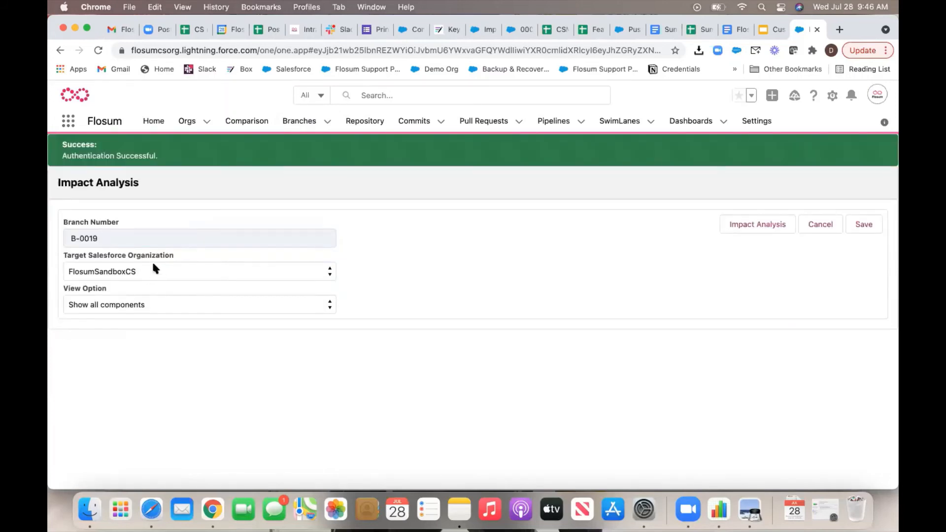
pyautogui.click(765, 225)
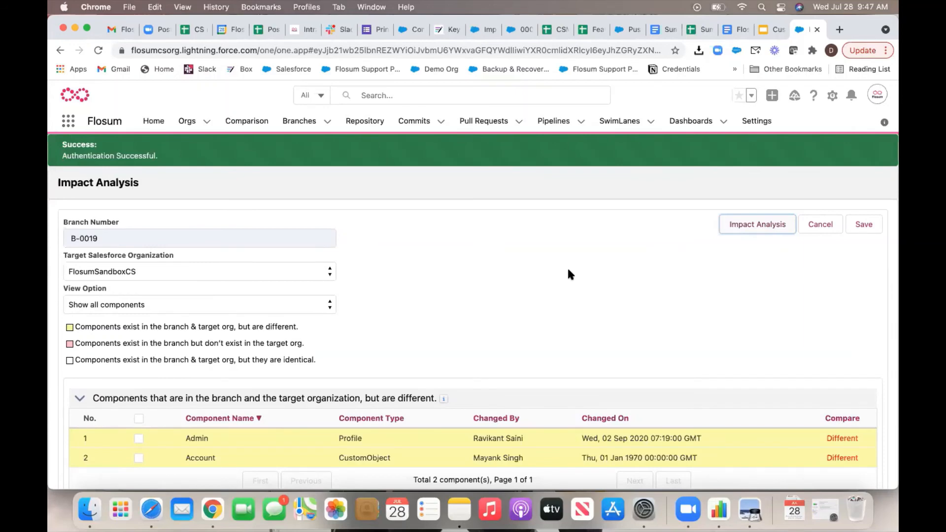
# Review the different and missing components in the impact analysis, and step through the first differences of the Account custom object.
pyautogui.scroll(-2, 569, 274)
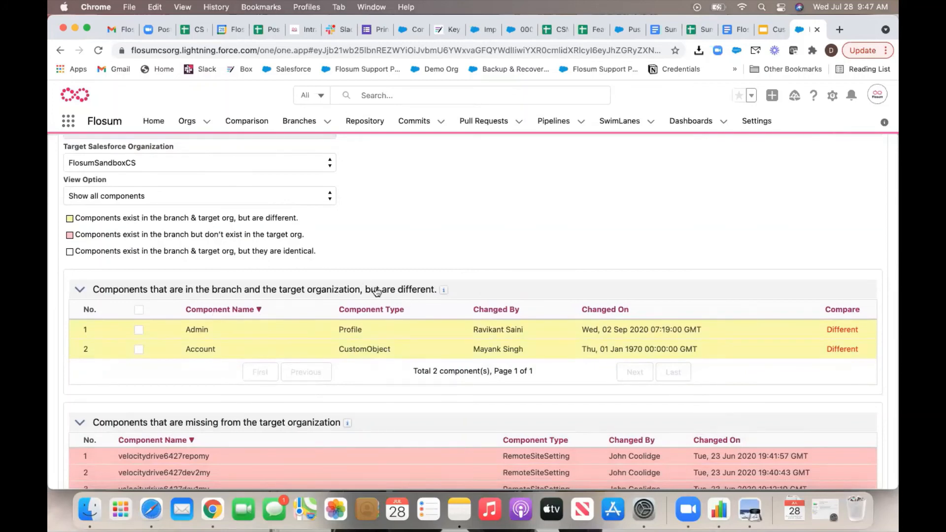
pyautogui.scroll(-3, 619, 264)
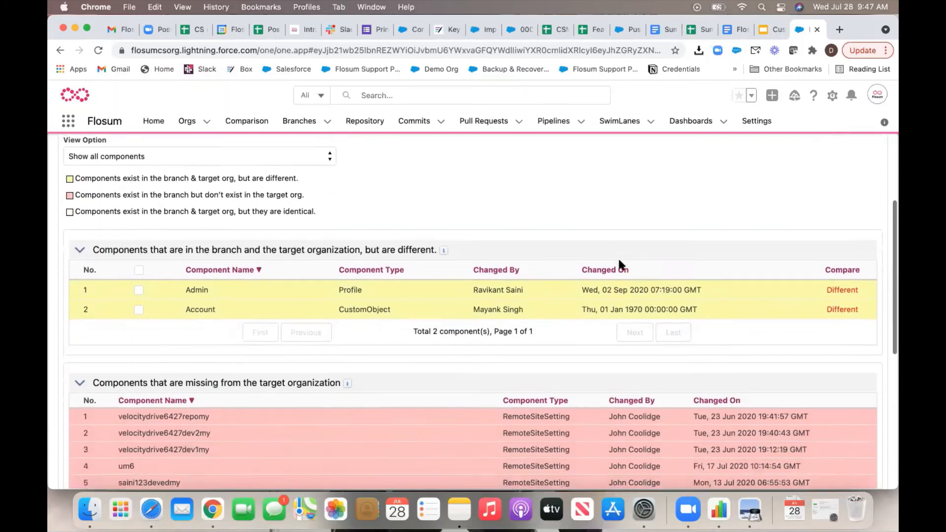
pyautogui.scroll(-1, 619, 265)
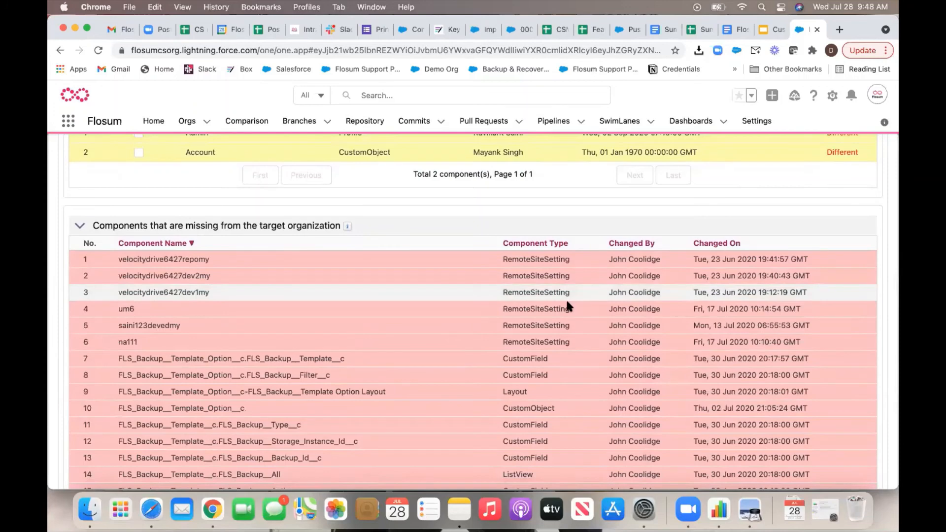
pyautogui.scroll(-1, 567, 303)
pyautogui.scroll(8, 569, 298)
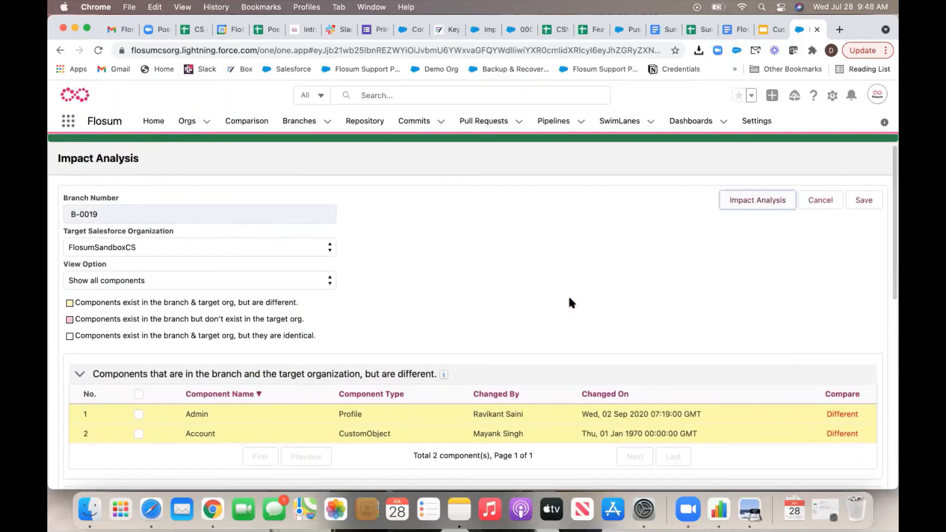
pyautogui.click(840, 434)
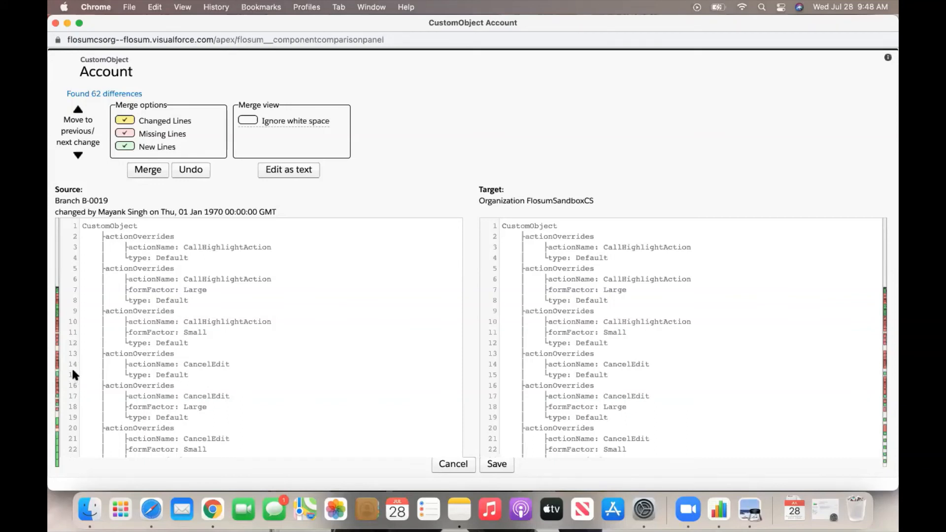
pyautogui.click(77, 157)
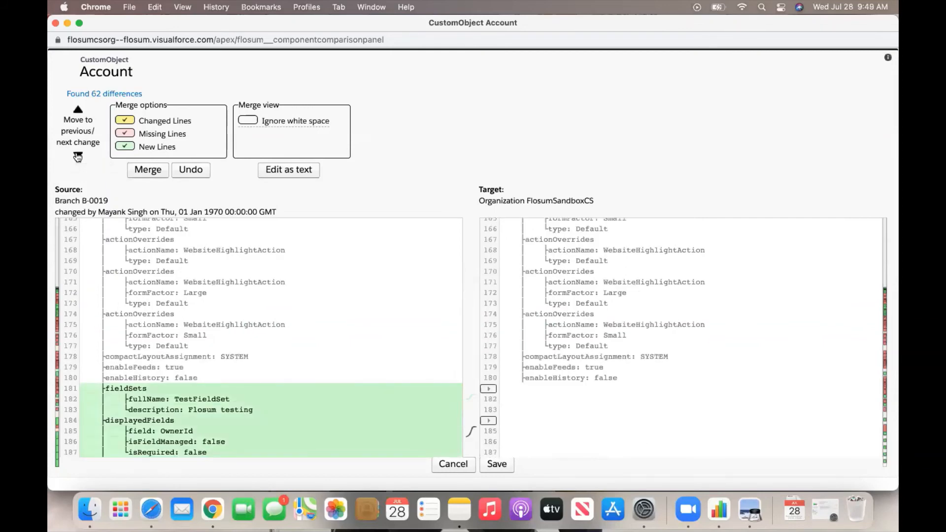
pyautogui.click(78, 157)
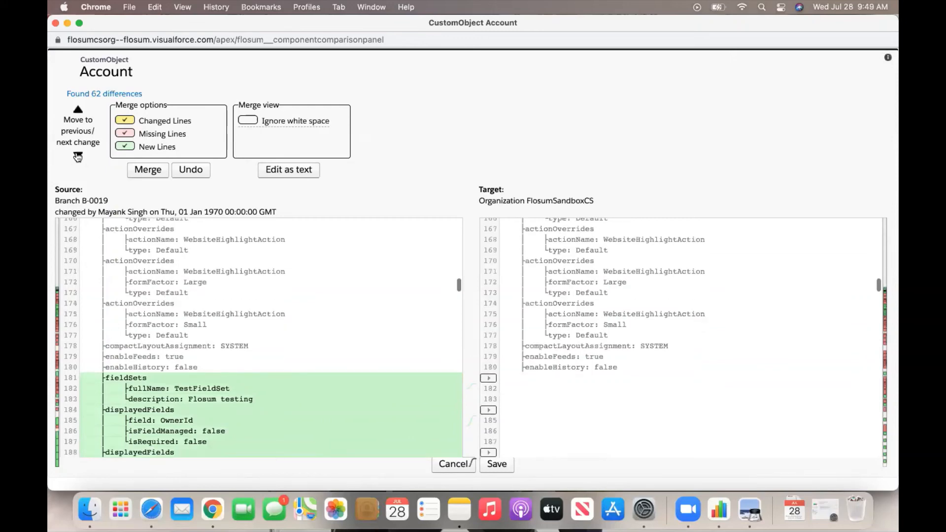
pyautogui.click(77, 157)
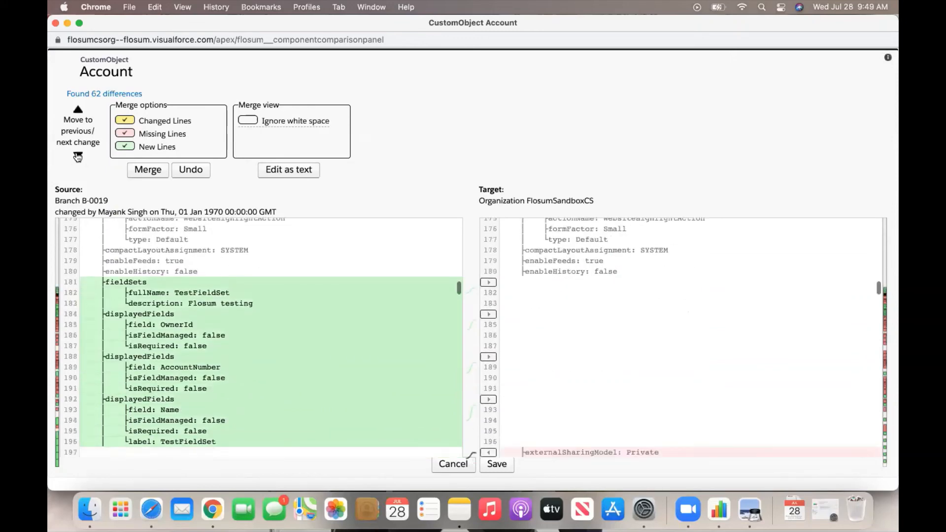
pyautogui.click(78, 157)
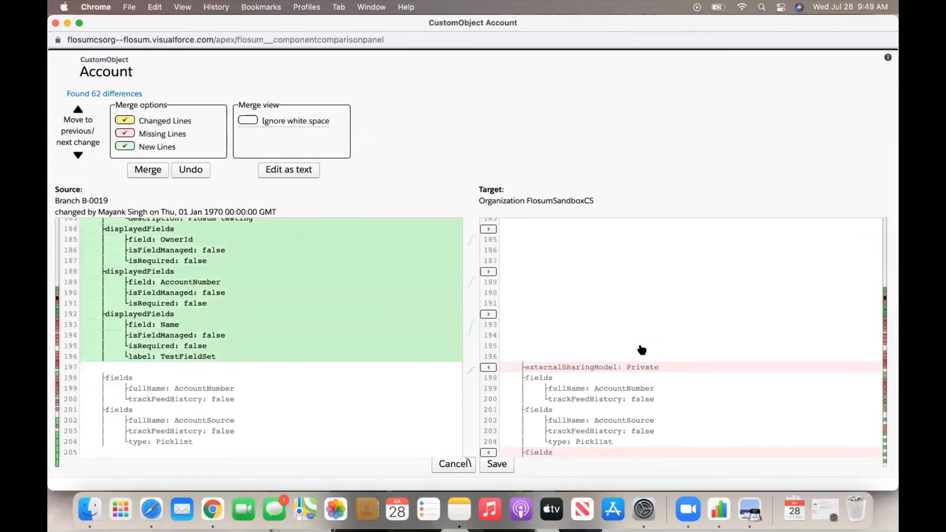
# Try merging only the missing lines into the source Account object, undo the merge and re-enable the changed and new lines options.
pyautogui.click(125, 121)
pyautogui.click(126, 148)
pyautogui.click(152, 173)
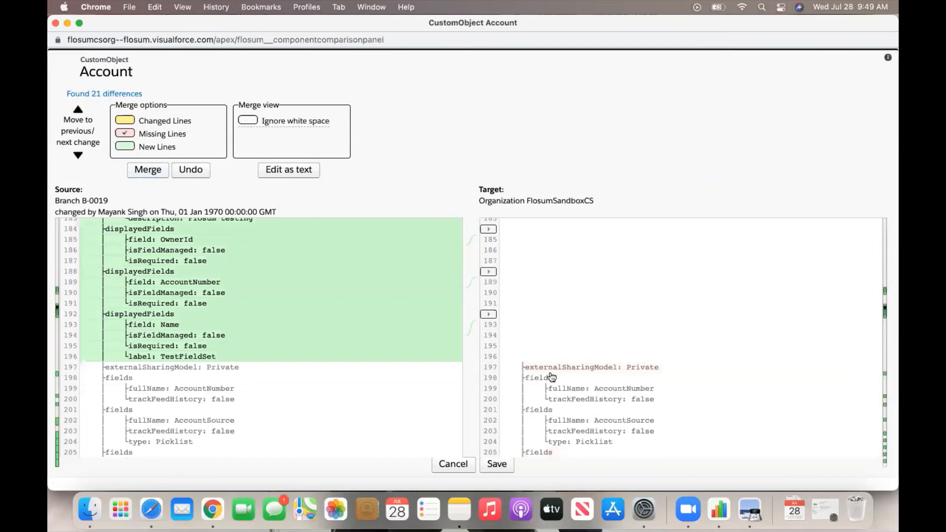
pyautogui.click(192, 176)
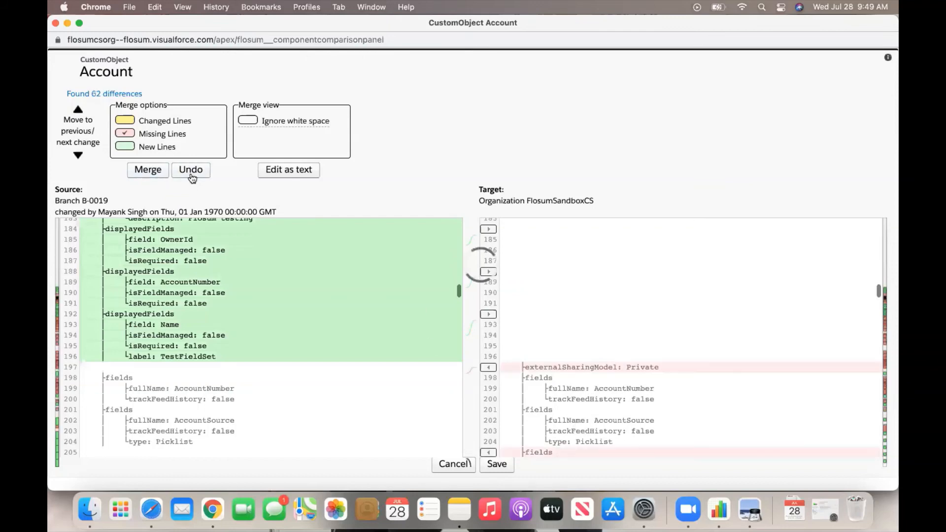
pyautogui.click(129, 148)
# Try merging the externalSharingModel line and the Active__c field into the source individually, undo both and cancel the Account comparison.
pyautogui.click(488, 368)
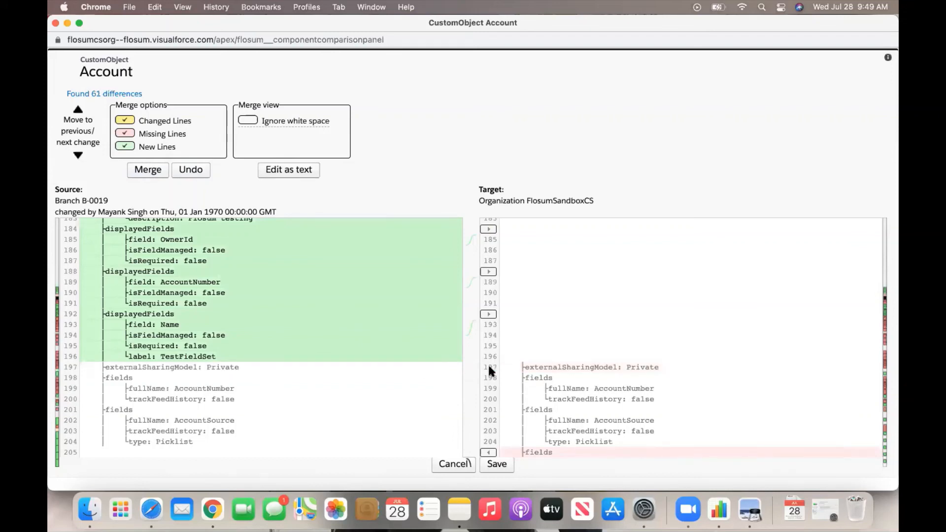
pyautogui.click(77, 155)
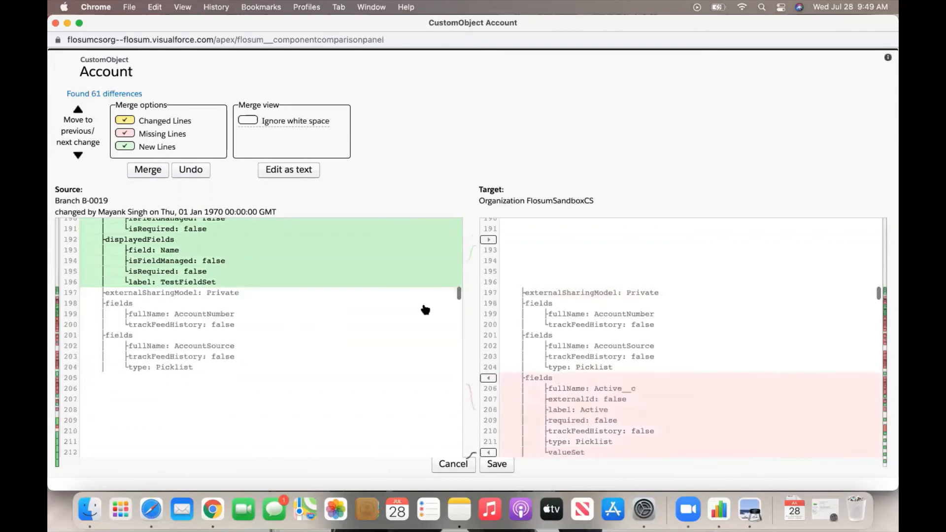
pyautogui.click(487, 378)
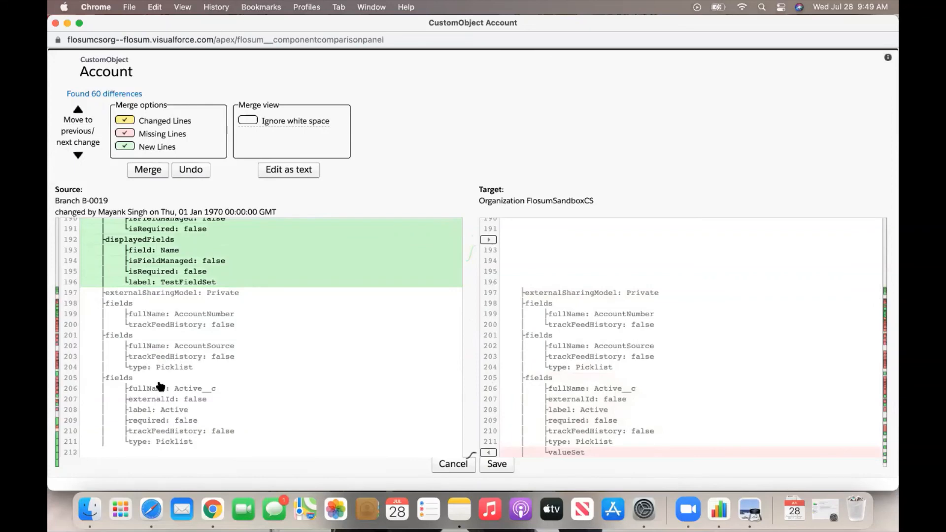
pyautogui.click(191, 170)
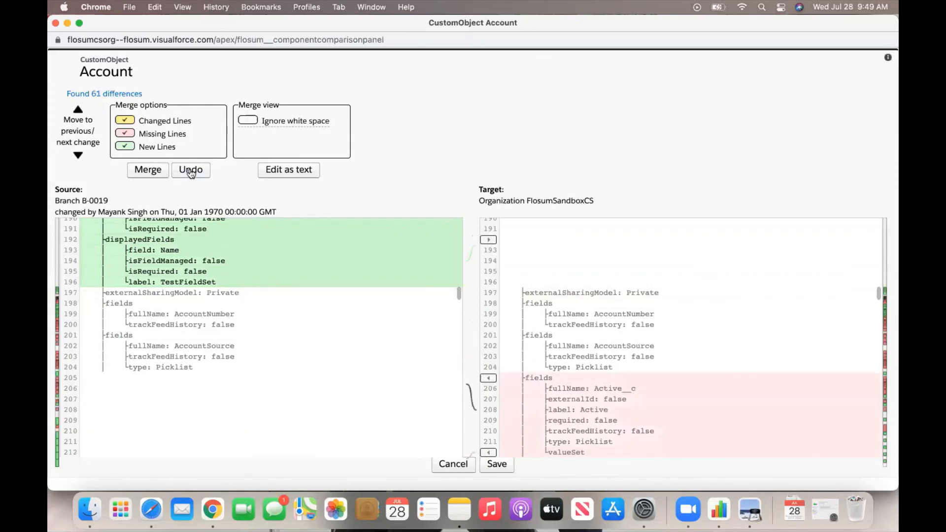
pyautogui.click(191, 170)
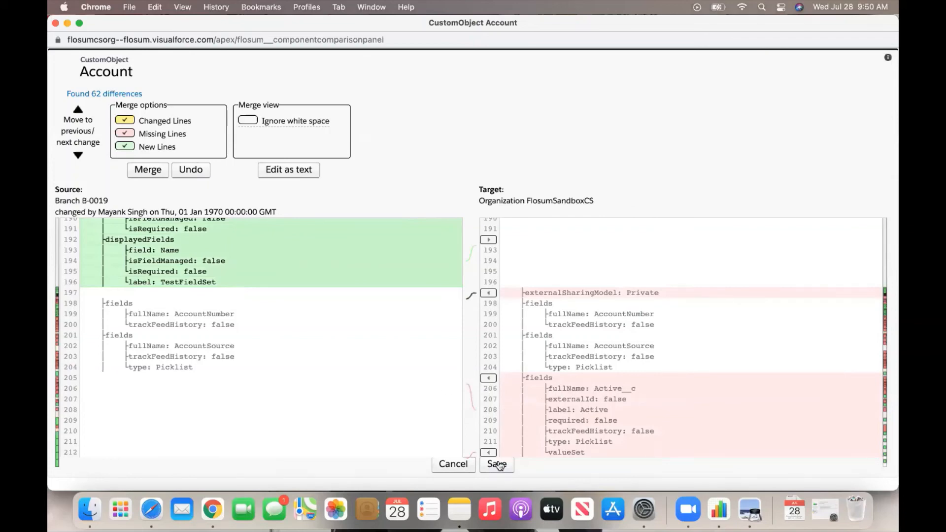
pyautogui.click(460, 467)
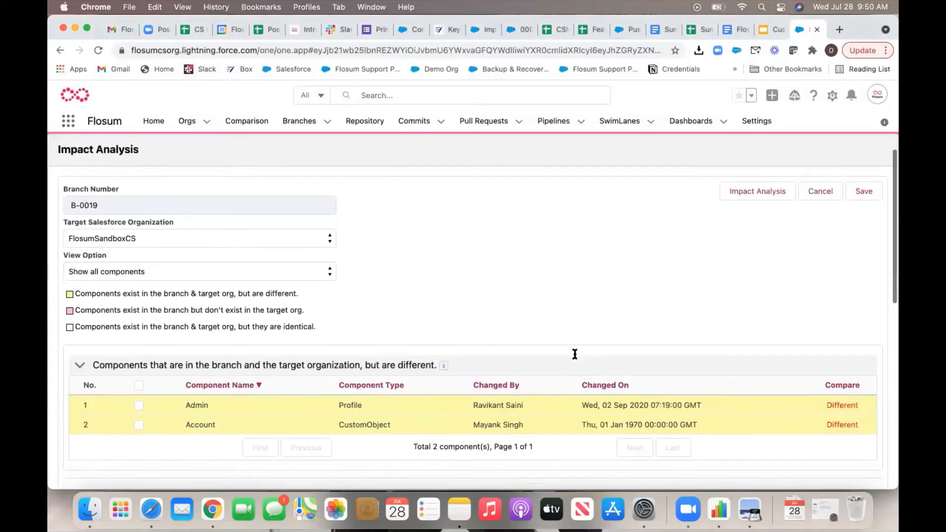
pyautogui.scroll(-1, 575, 355)
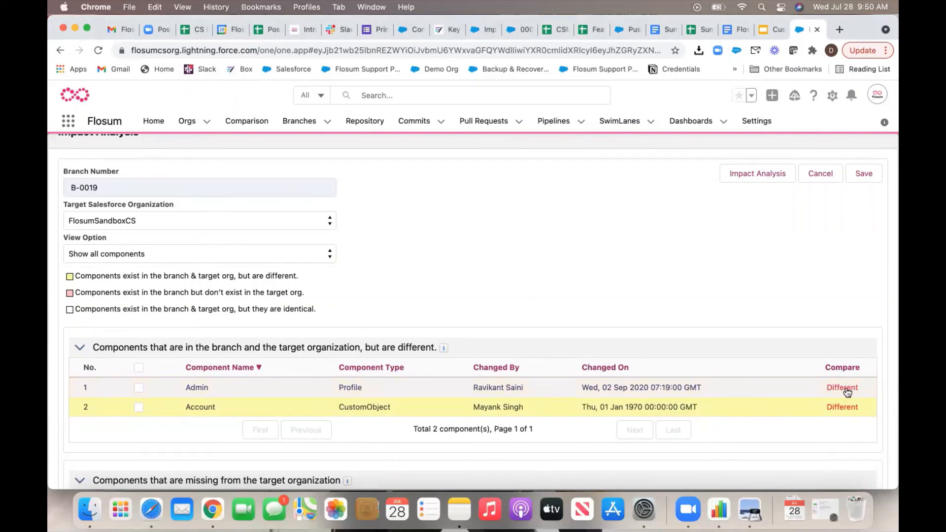
# Leave the impact analysis without saving and collapse branch B-0019's July 2021 activity to show its manifest components.
pyautogui.scroll(2, 847, 392)
pyautogui.scroll(-2, 847, 393)
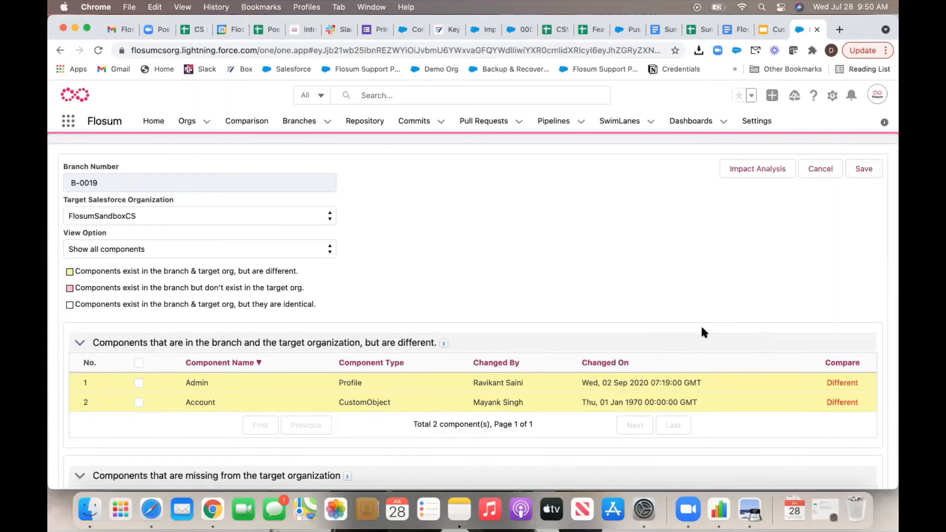
pyautogui.click(820, 170)
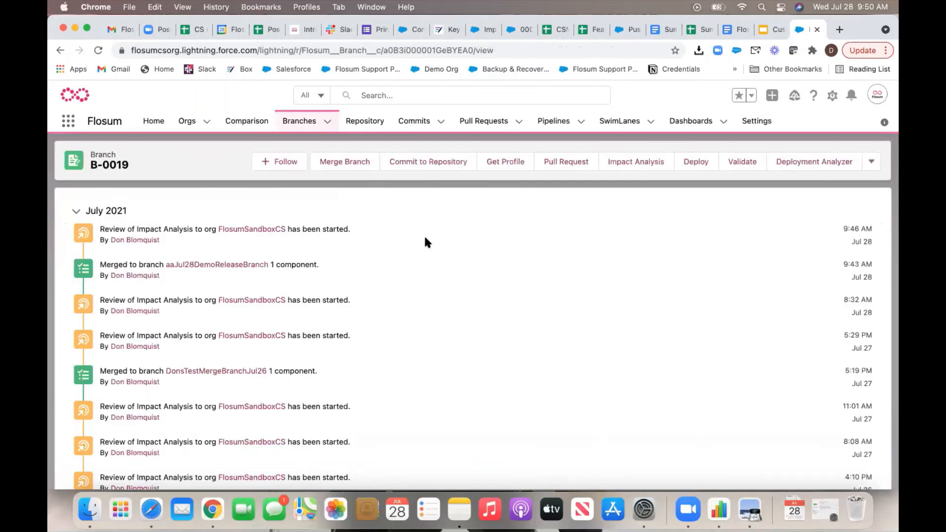
pyautogui.click(106, 211)
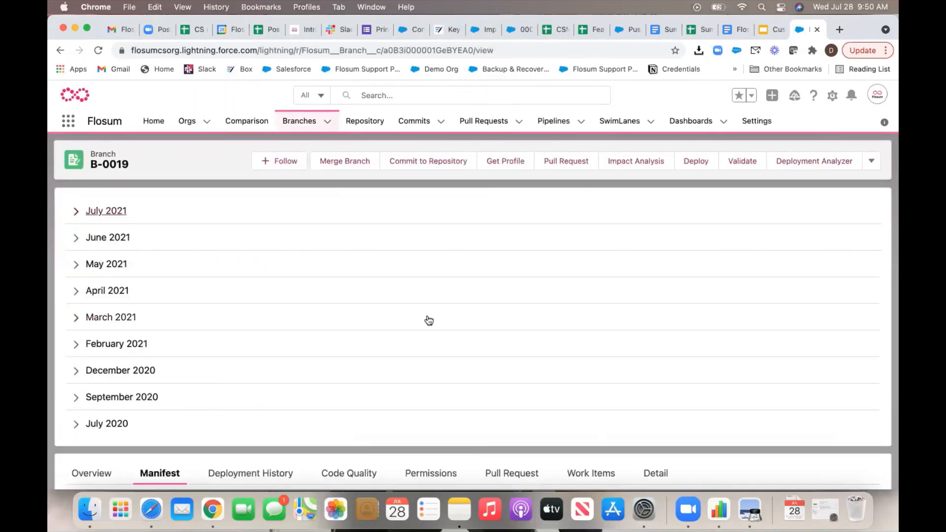
pyautogui.scroll(-9, 427, 320)
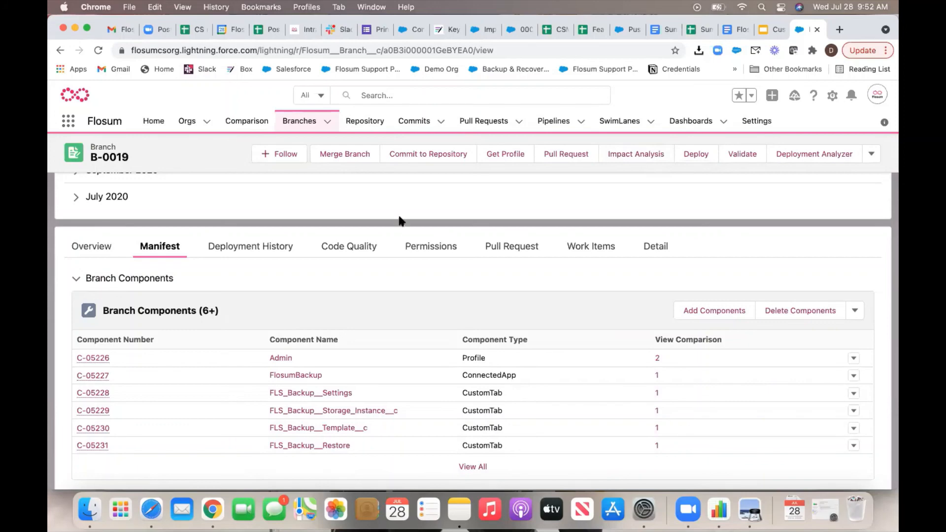
# Start committing branch B-0019 to the Default repository and review its commit options, conflicting components and components safe to commit.
pyautogui.click(422, 154)
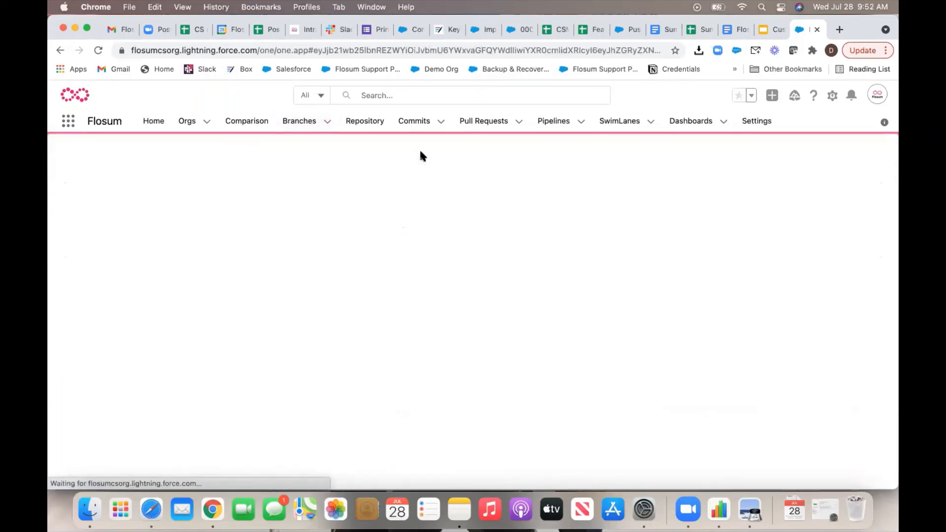
pyautogui.scroll(-5, 421, 152)
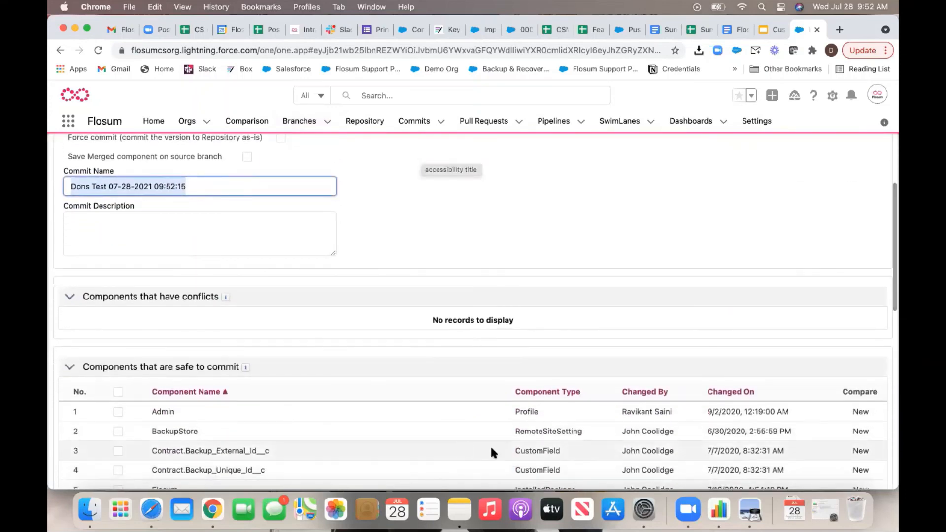
pyautogui.scroll(1, 600, 269)
pyautogui.scroll(5, 600, 270)
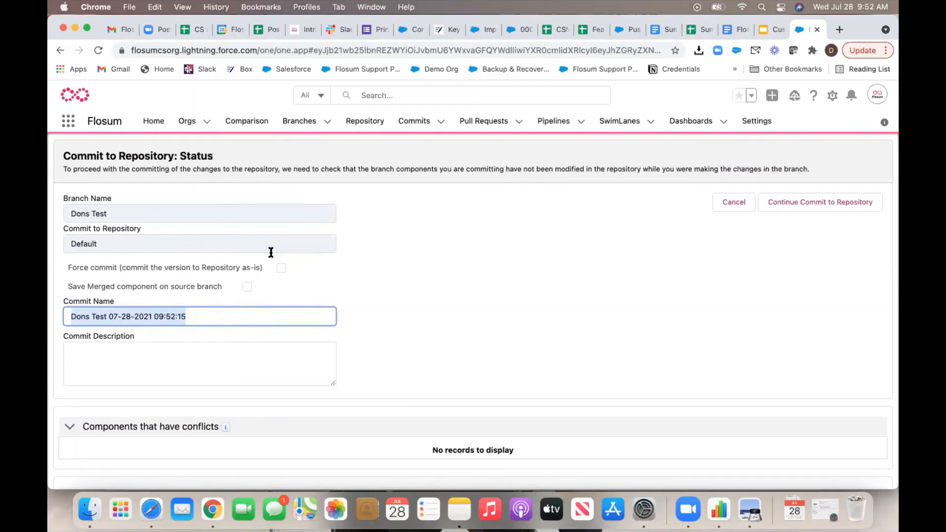
pyautogui.scroll(-3, 270, 253)
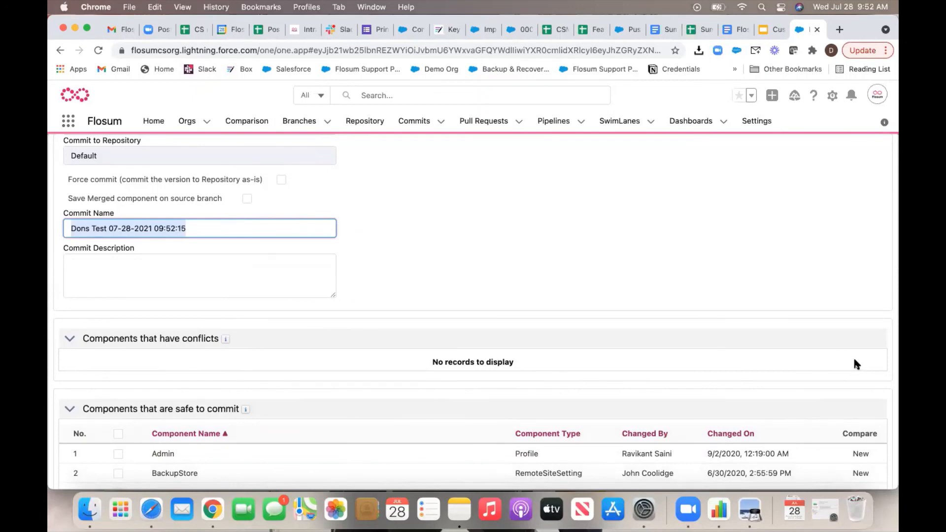
pyautogui.scroll(3, 854, 364)
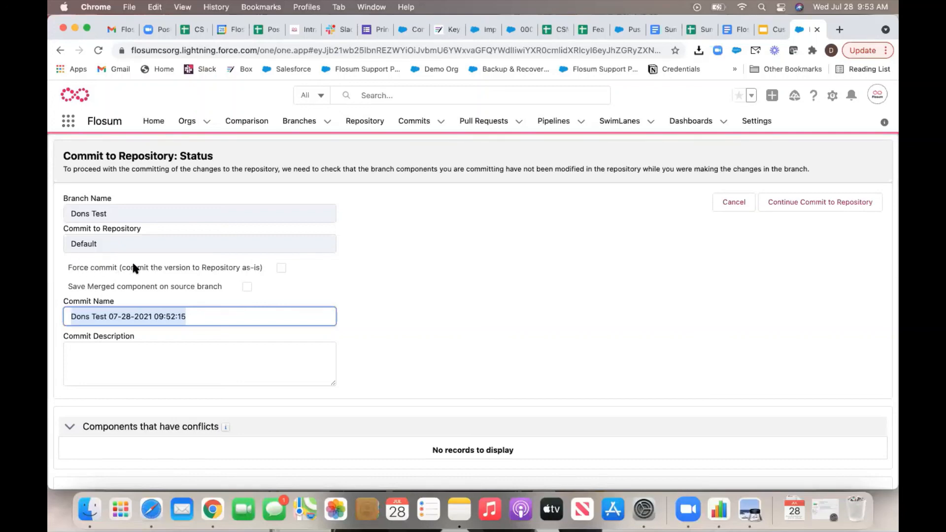
# Try the Force commit option and cancel the repository commit, returning to branch B-0019 with its July 2021 activity collapsed.
pyautogui.click(280, 266)
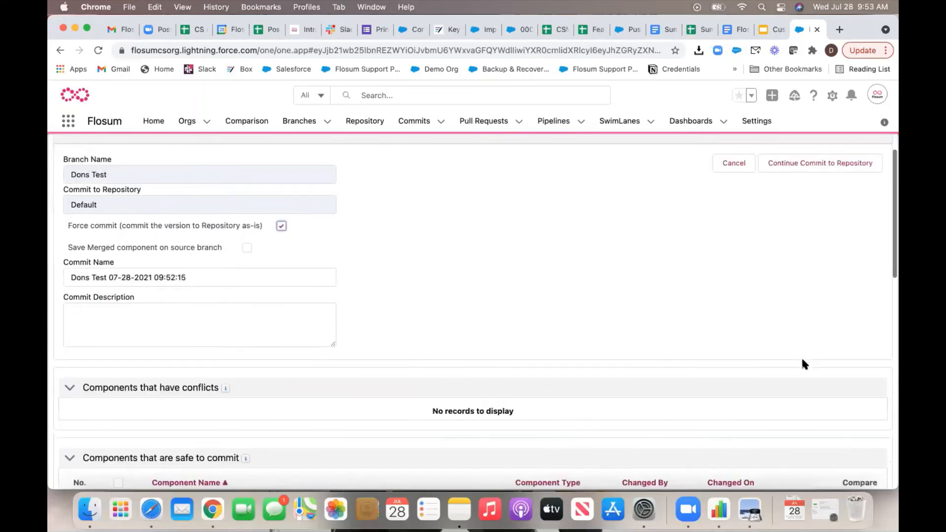
pyautogui.scroll(-3, 803, 365)
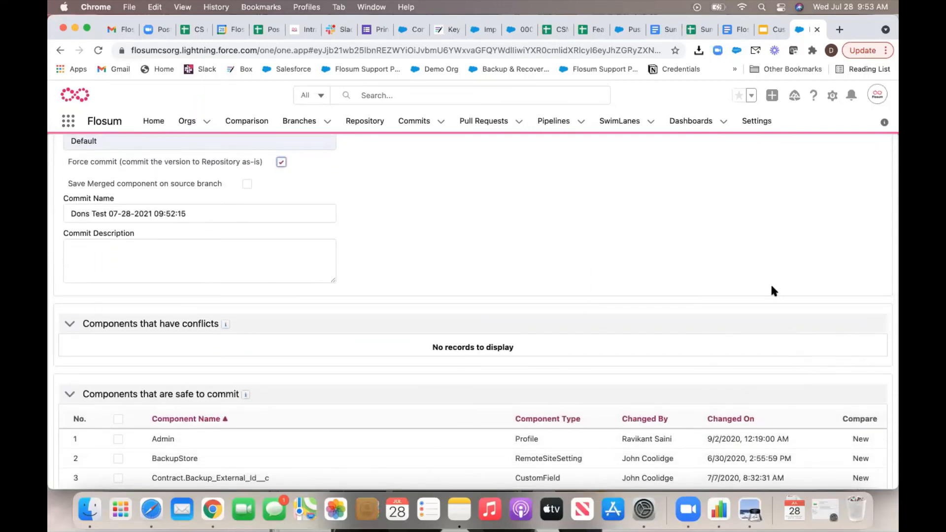
pyautogui.scroll(3, 771, 287)
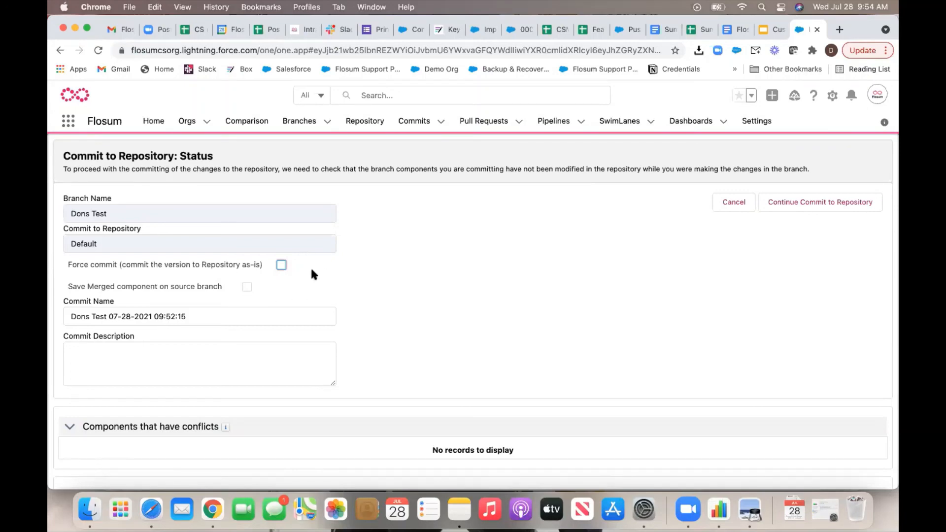
pyautogui.click(732, 205)
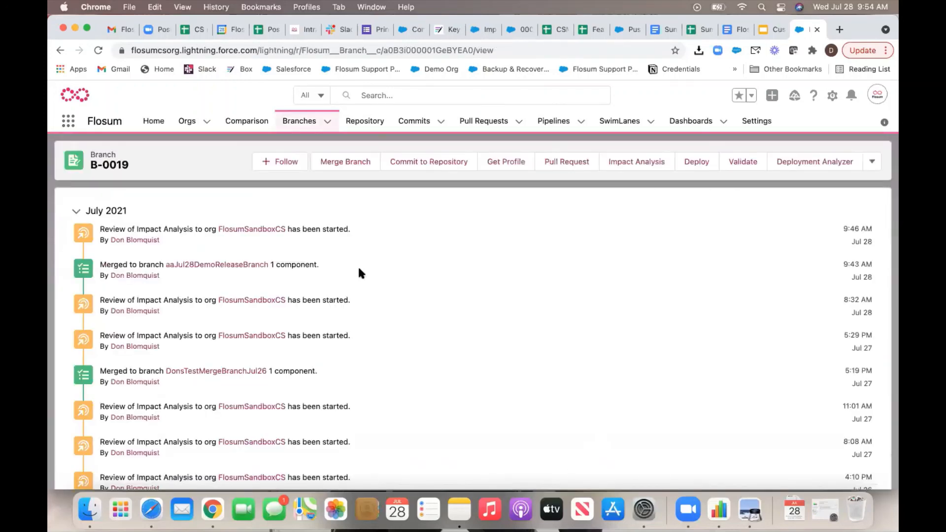
pyautogui.click(77, 212)
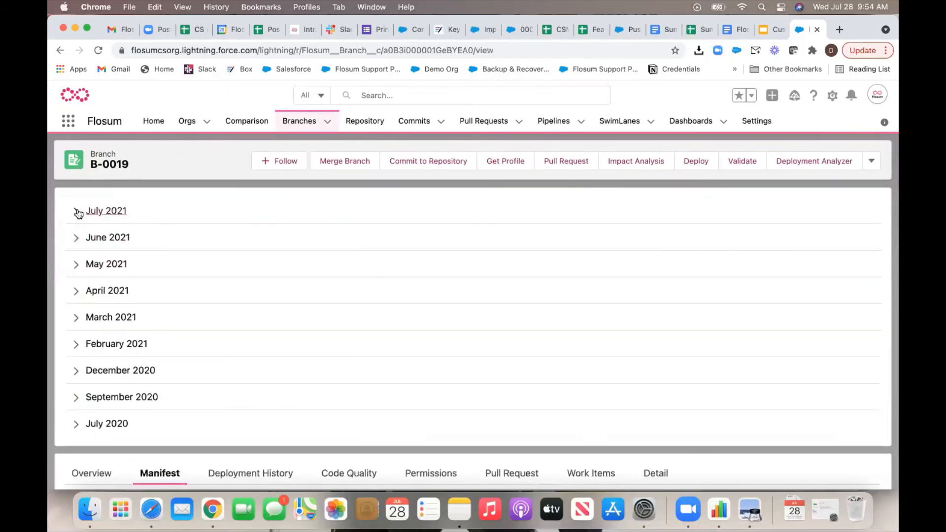